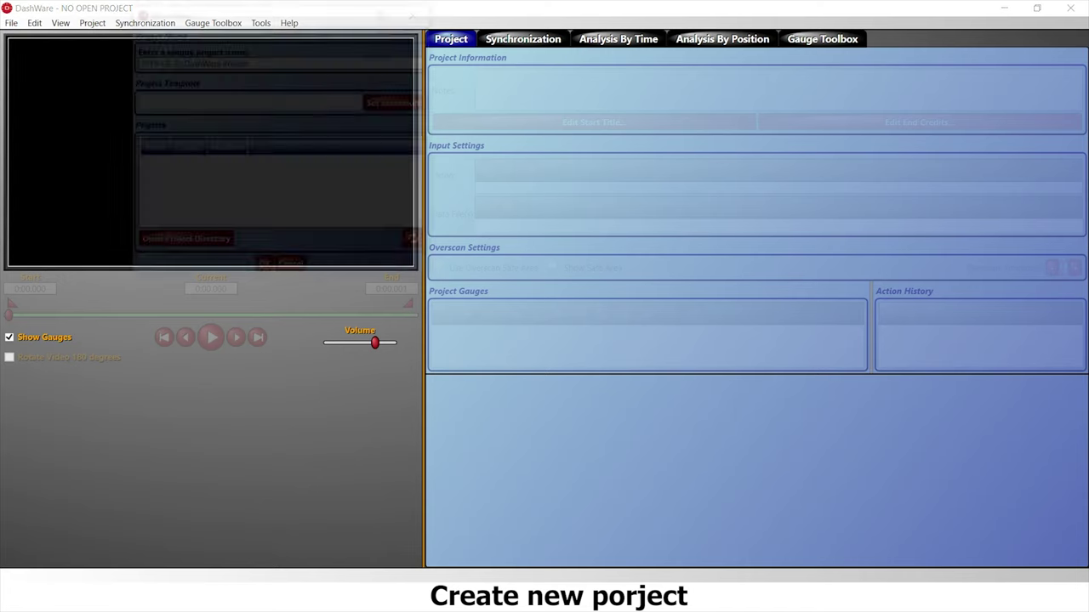
Create the project 2019-08-20 DashWare Project from the GoPro Template Metric template.
click(252, 101)
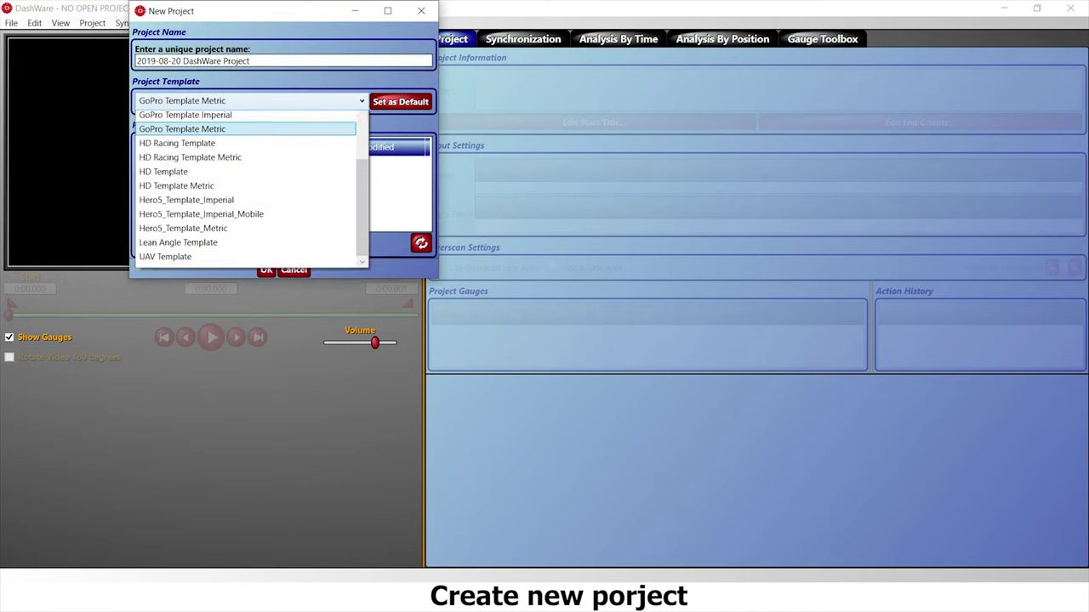
click(219, 176)
click(266, 270)
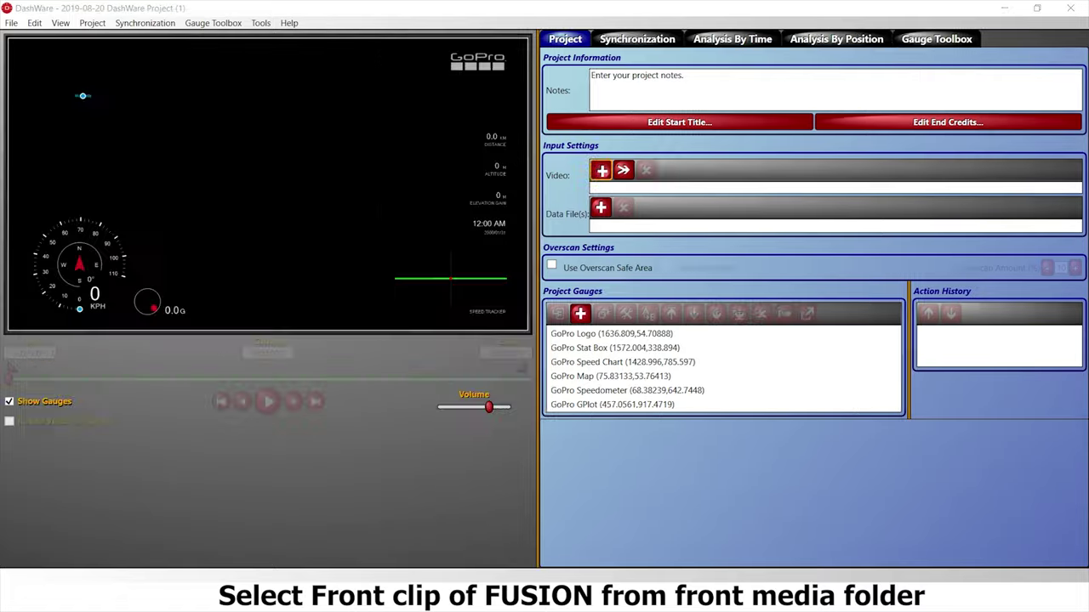
Add the front-camera clip GPFR2183 from the Fusion Go Kart 100GFRNT folder as the project's video.
click(601, 170)
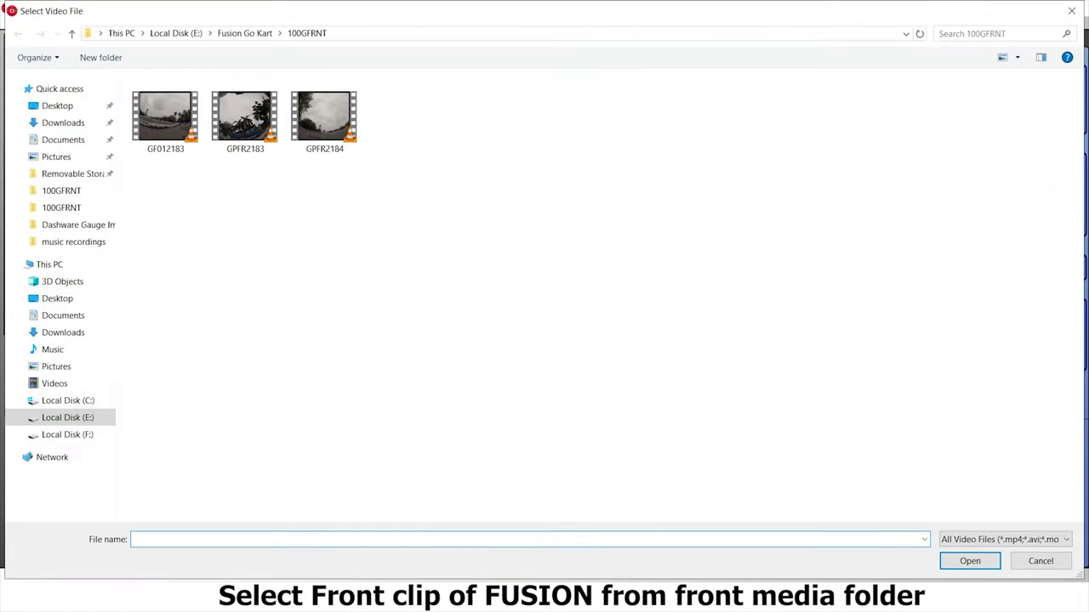
click(245, 106)
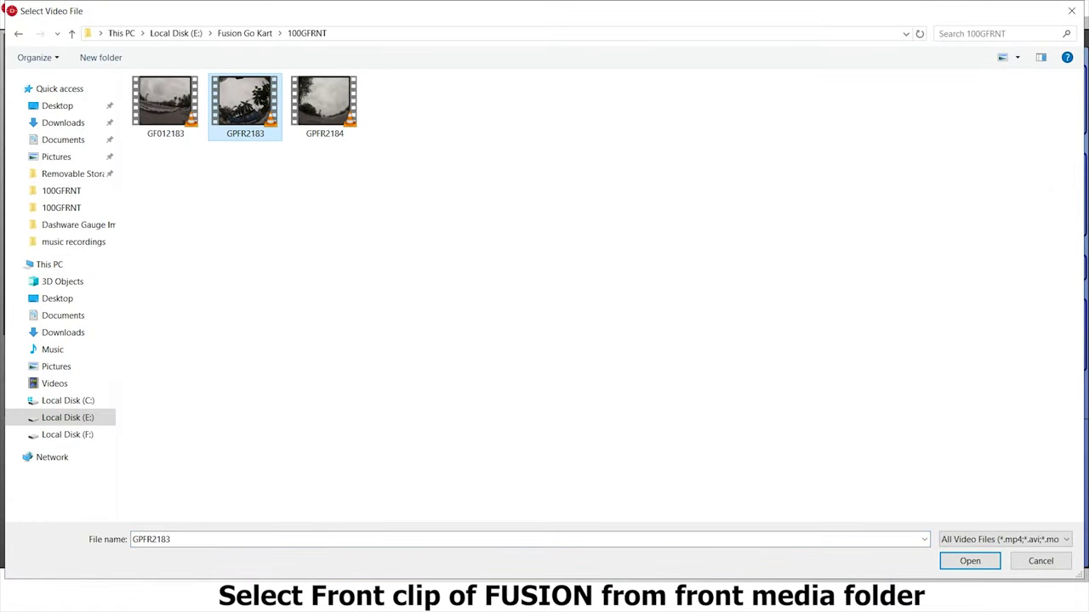
key(Return)
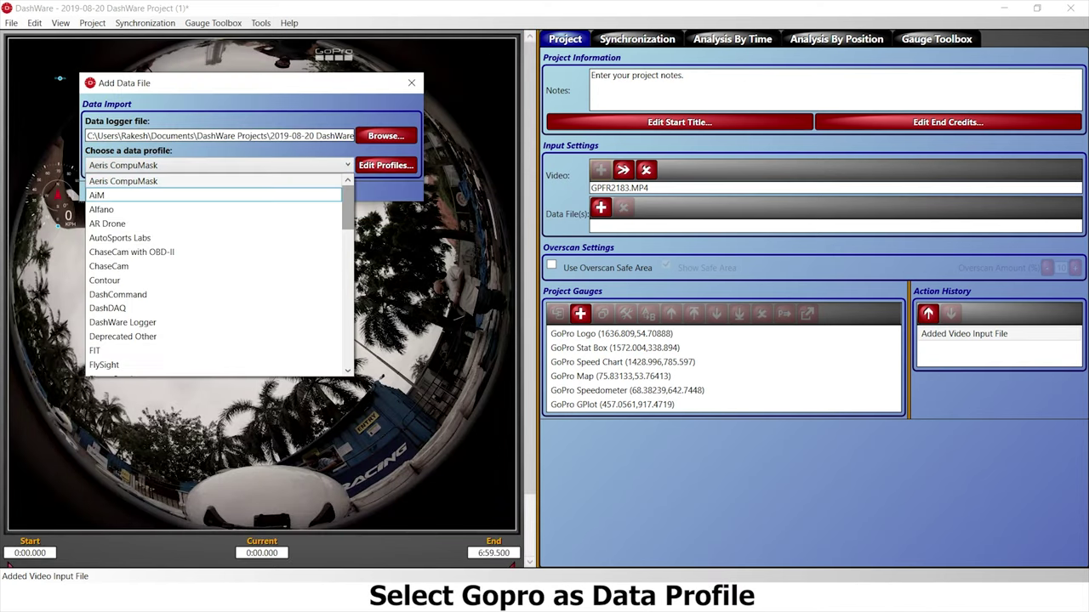
Add the data file extracted from the clip using the GoPro data profile.
drag(348, 207, 348, 257)
click(205, 223)
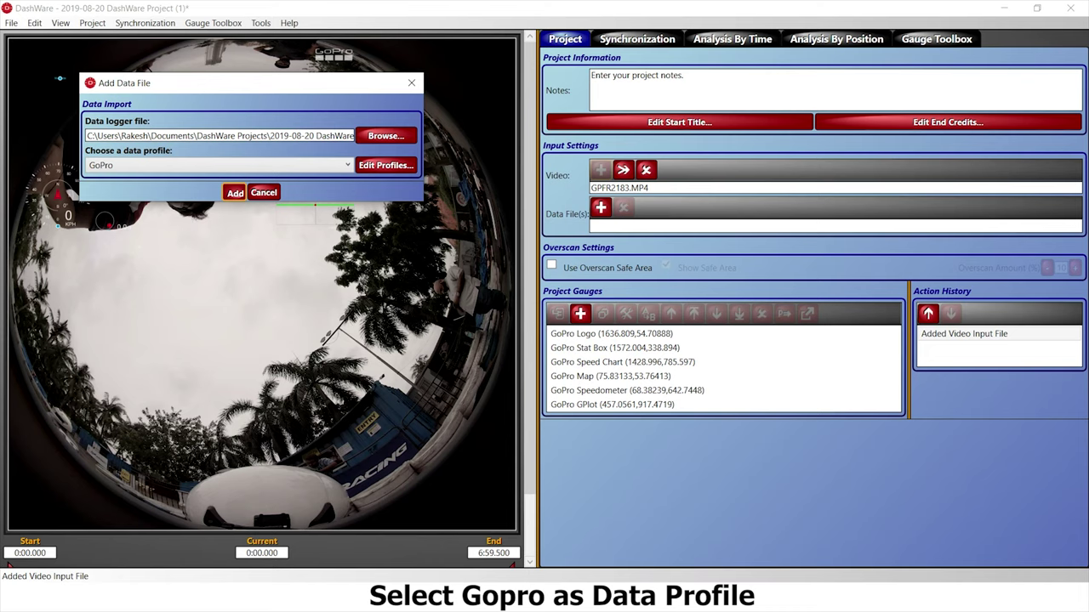
click(235, 193)
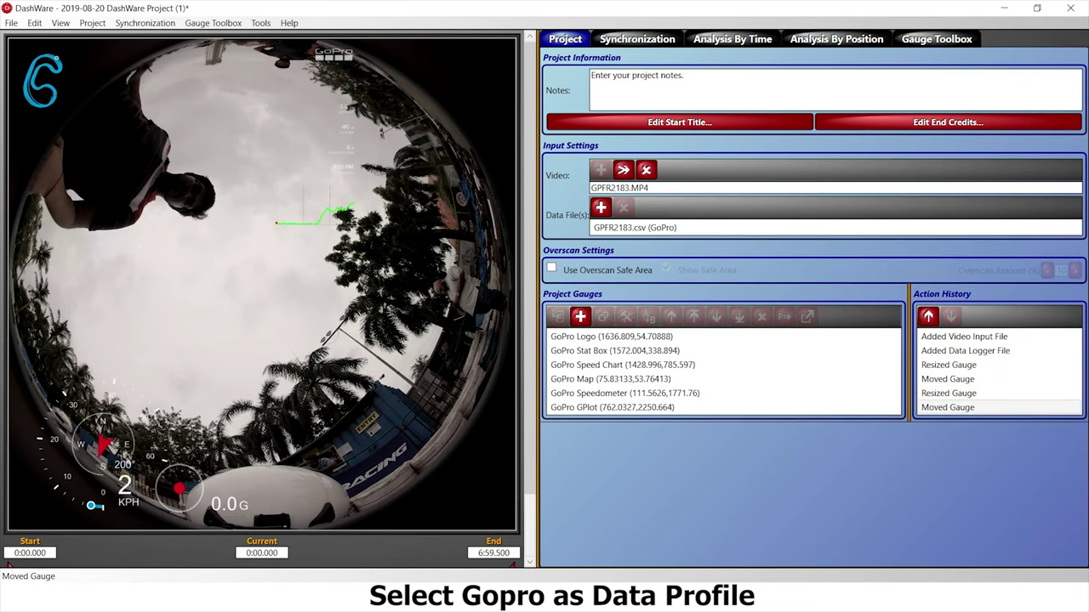
Enlarge the map gauge, and enlarge the speed chart in the video's lower-right corner at about (2034, 2204).
click(58, 79)
mouse_move(97, 109)
mouse_down()
mouse_move(198, 192)
mouse_move(109, 120)
mouse_up()
click(316, 209)
drag(354, 232, 436, 480)
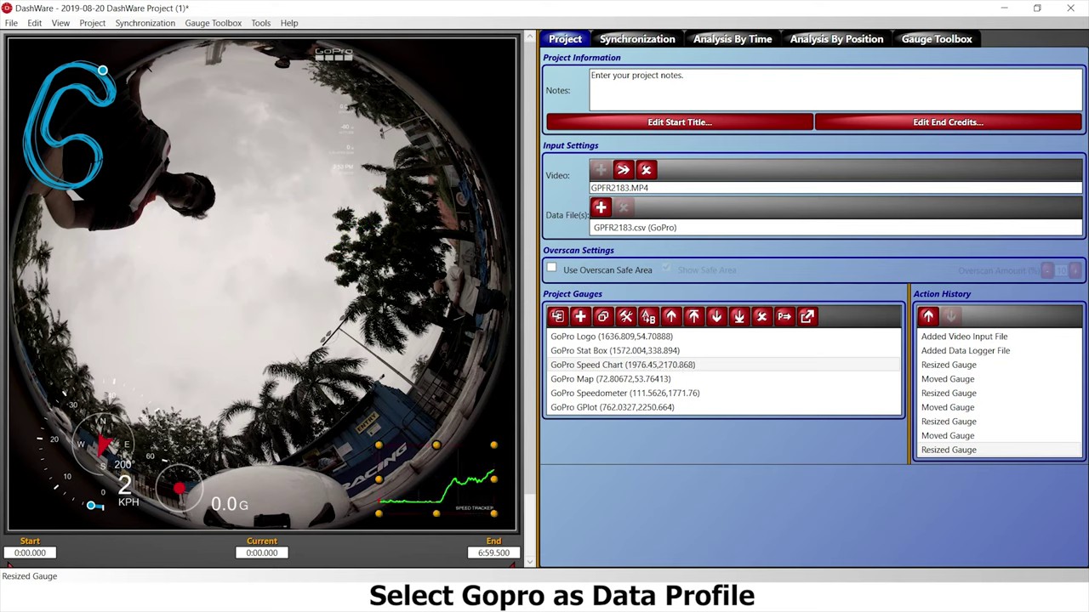
Enlarge the stat box at about (1995, 796) and the GoPro logo at about (2075, 103) along the video's right side.
click(332, 141)
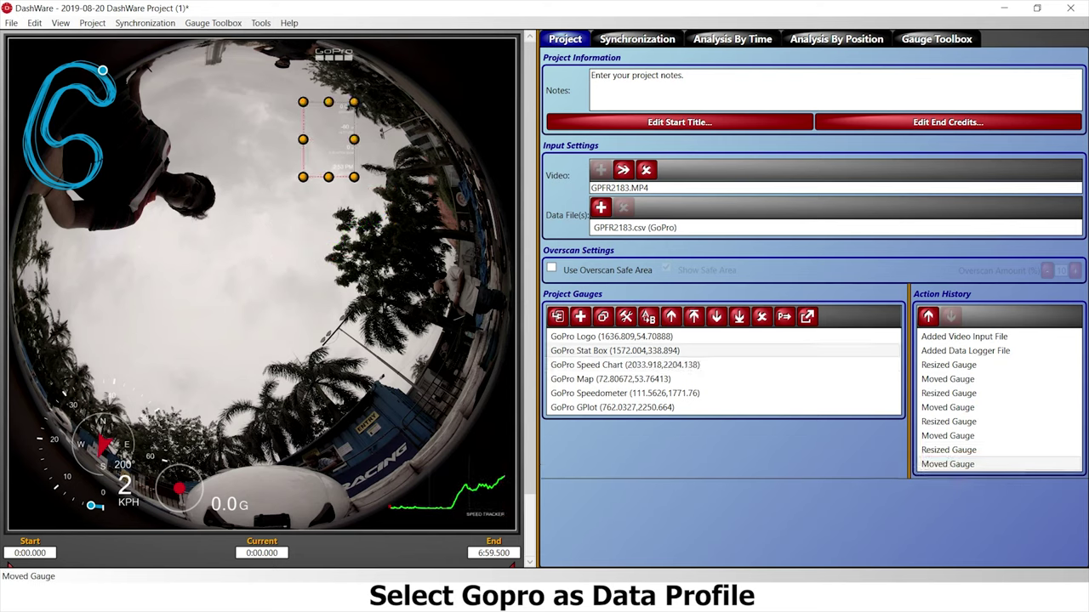
drag(303, 177, 447, 252)
drag(400, 322, 383, 362)
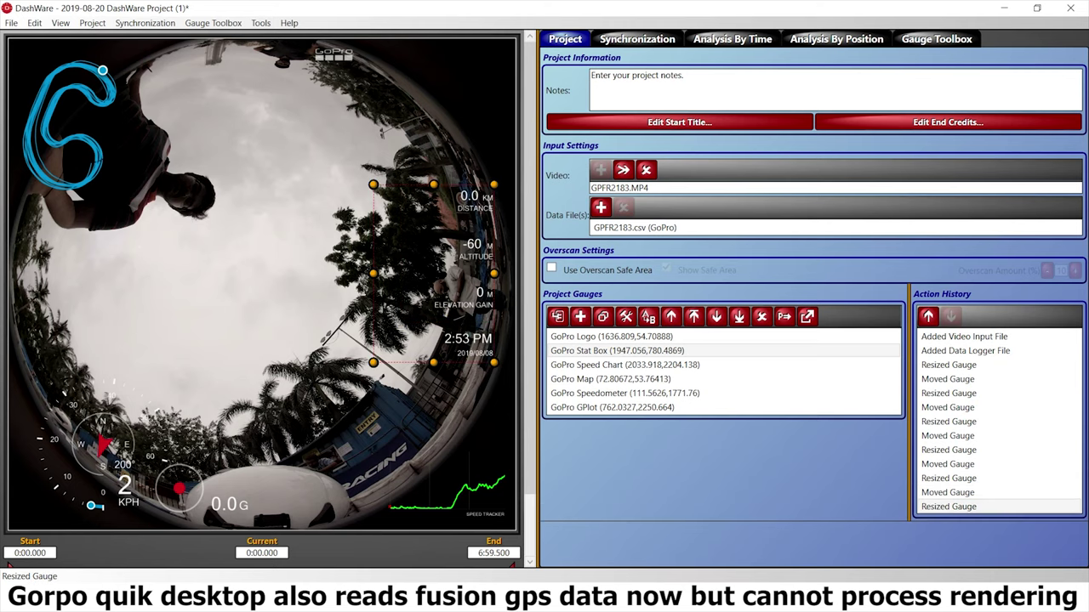
drag(435, 285, 434, 289)
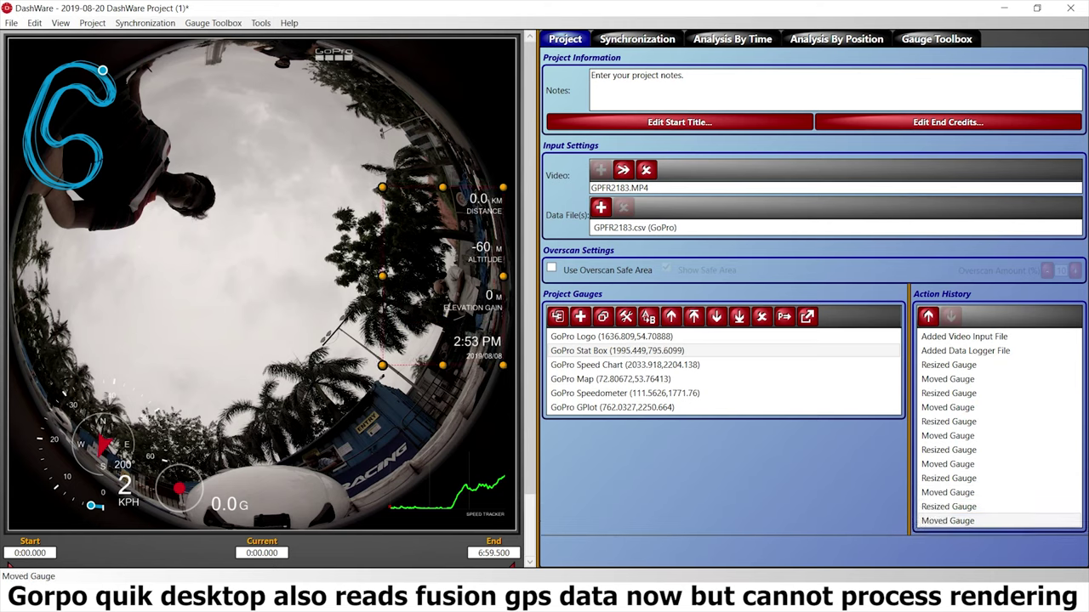
click(334, 55)
drag(354, 61, 446, 77)
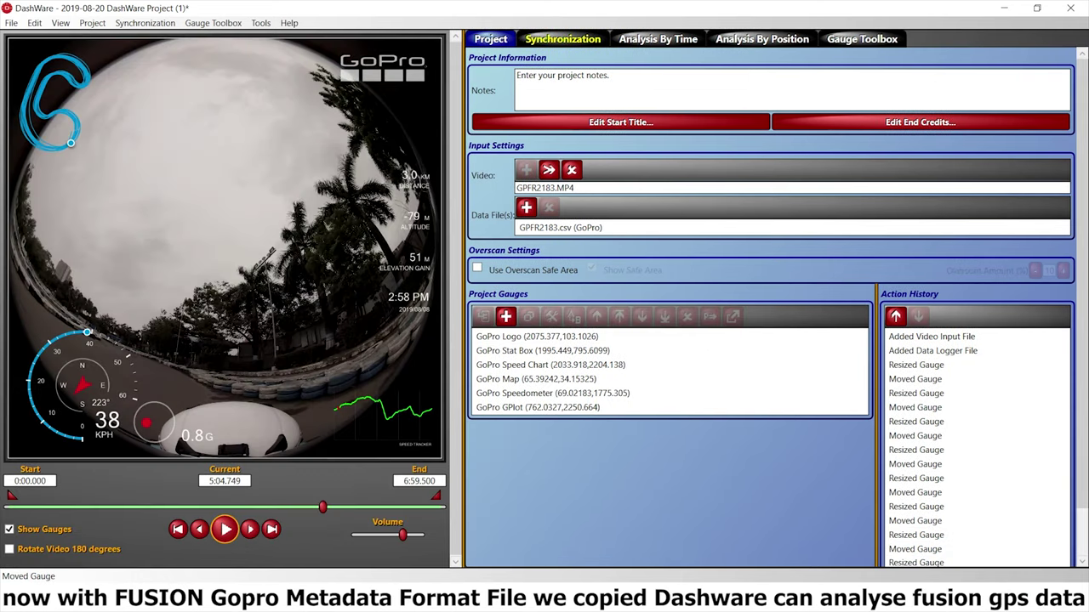
Shift the speedometer gauge to about (69, 1775) and the map gauge to about (65, 34).
click(562, 39)
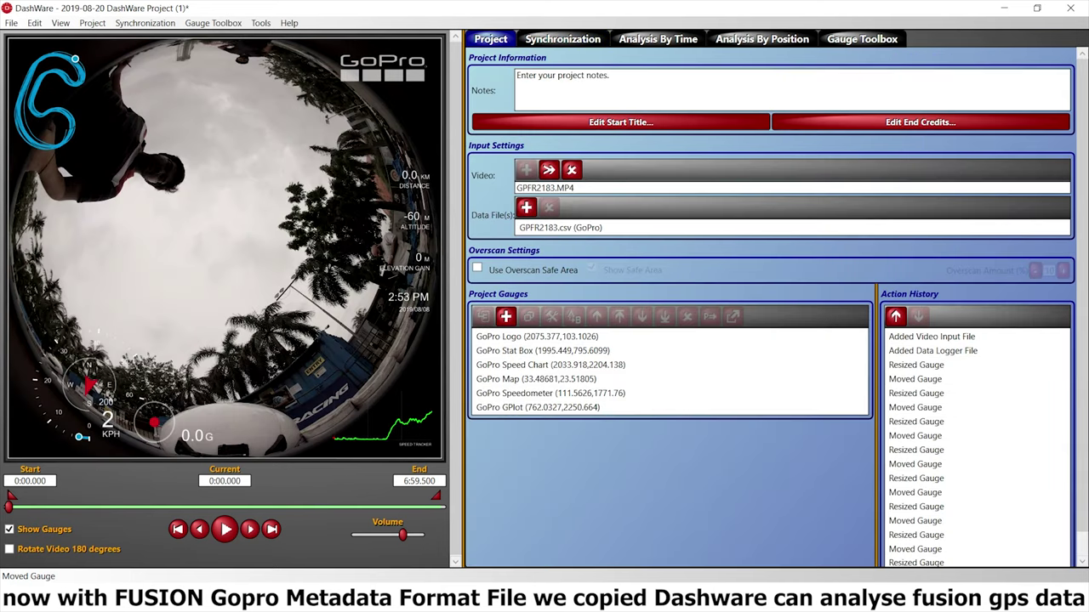
drag(88, 384, 82, 386)
click(204, 255)
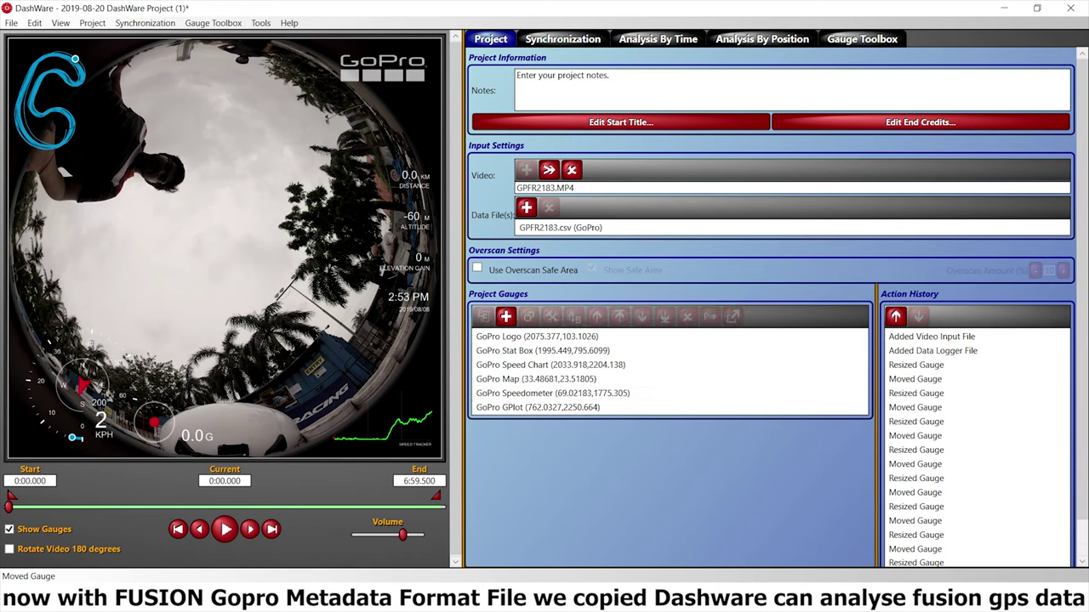
click(83, 385)
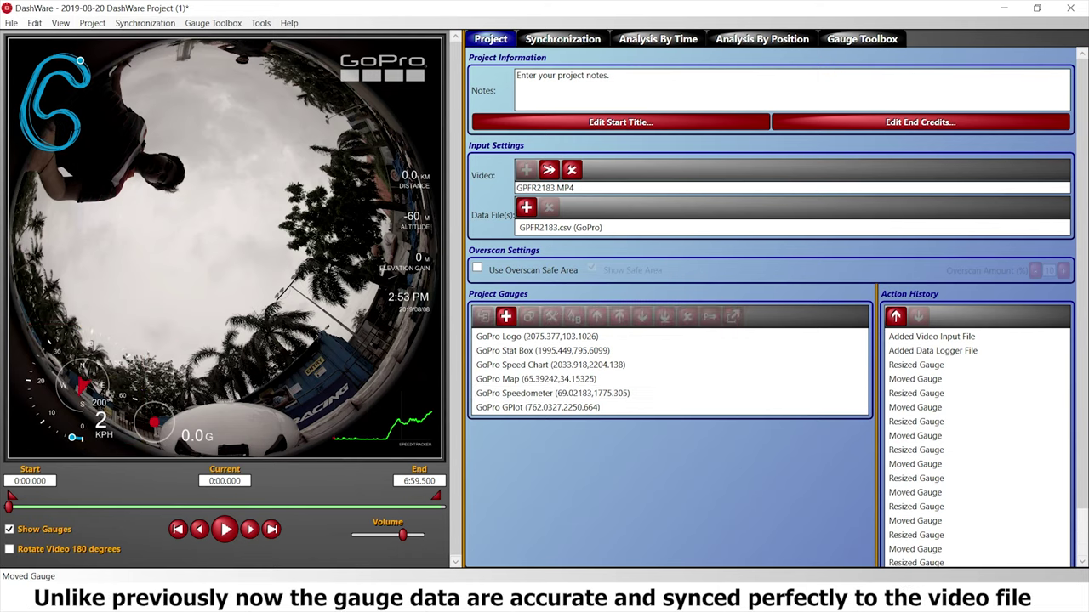
Play the video to check the gauges against the footage, pausing at about 5:04.
click(225, 529)
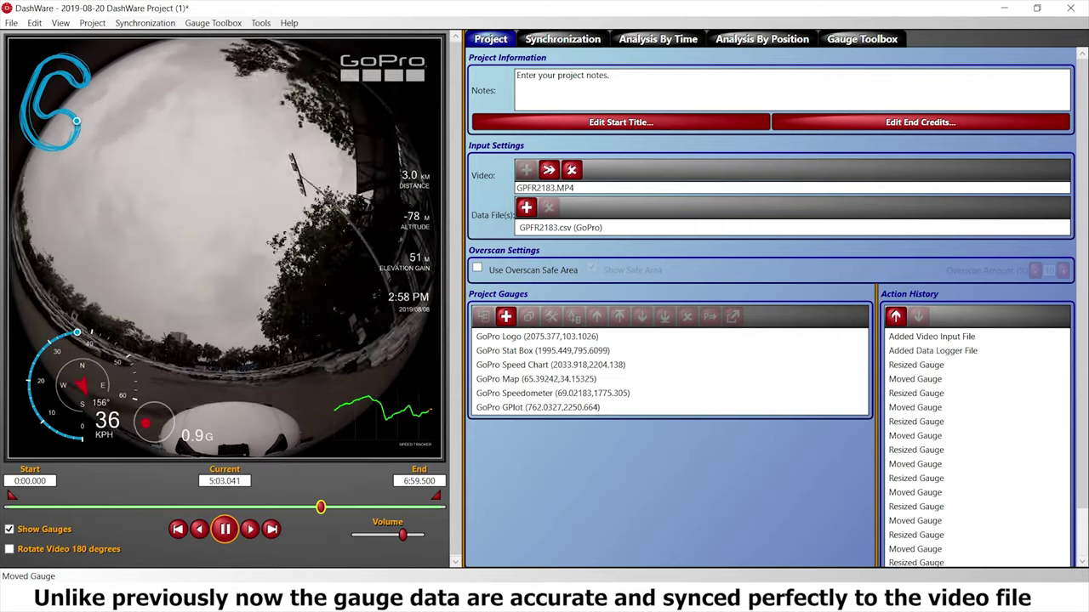
key(space)
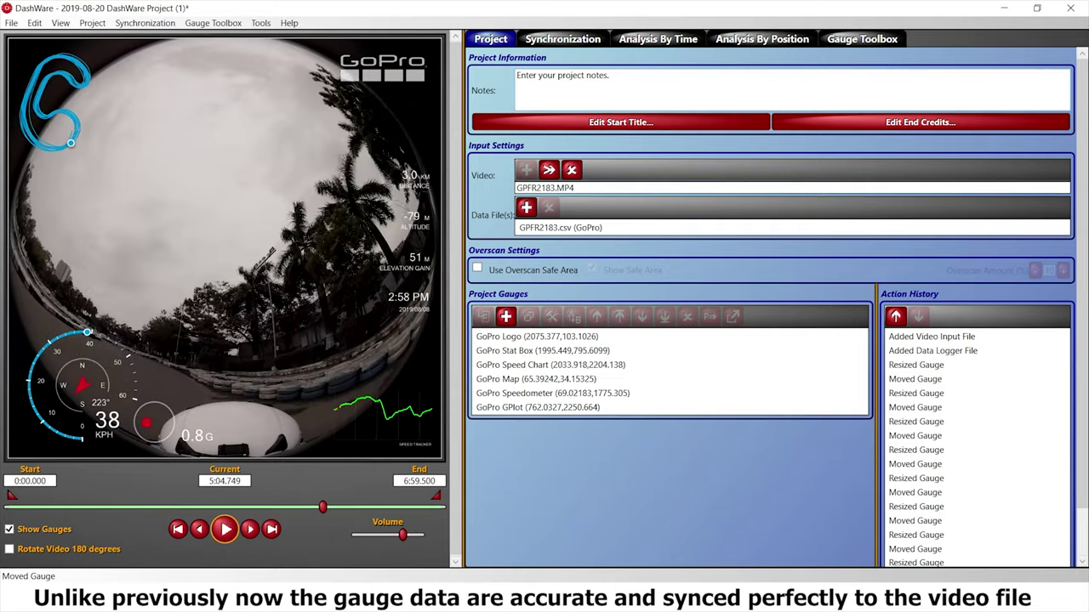
Export the gauges as a PNG image sequence named 2019-08-20 DashWare Project (1) in the Dashware Gauge Images GPS folder.
click(11, 23)
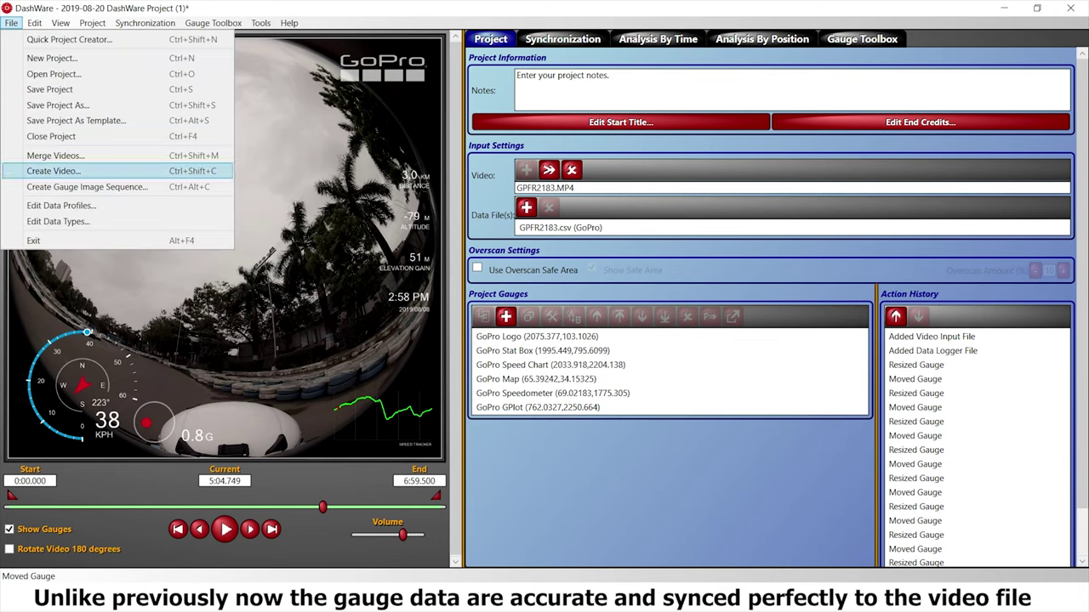
key(Down)
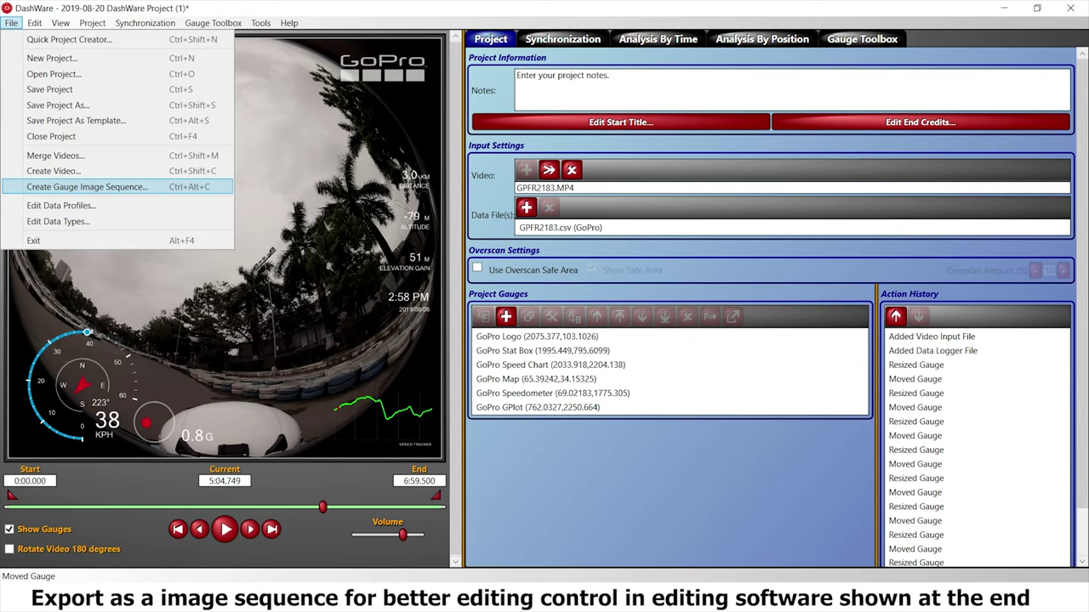
key(Return)
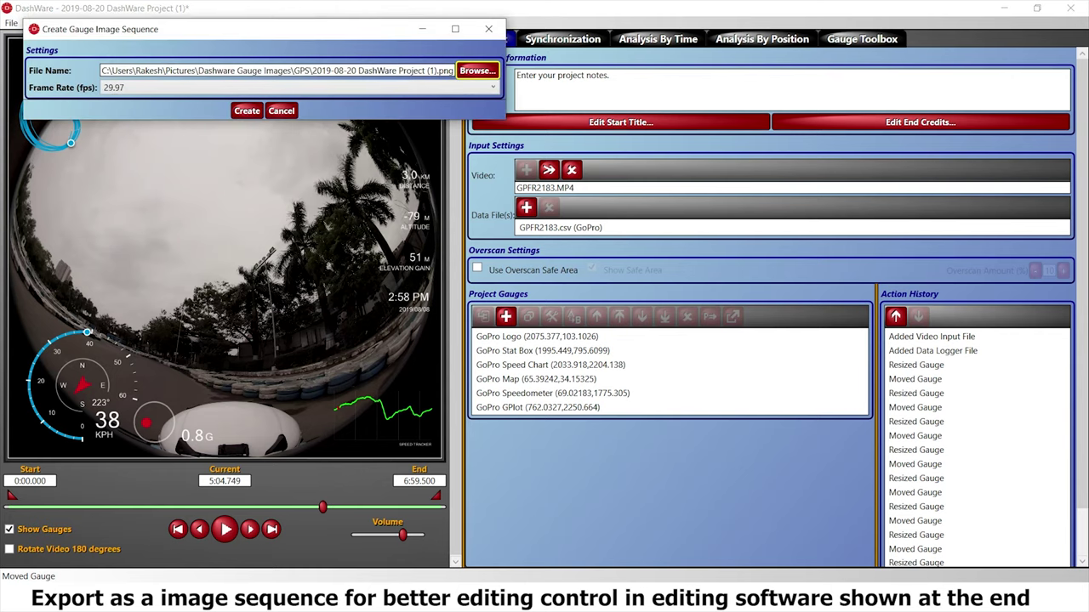
key(Return)
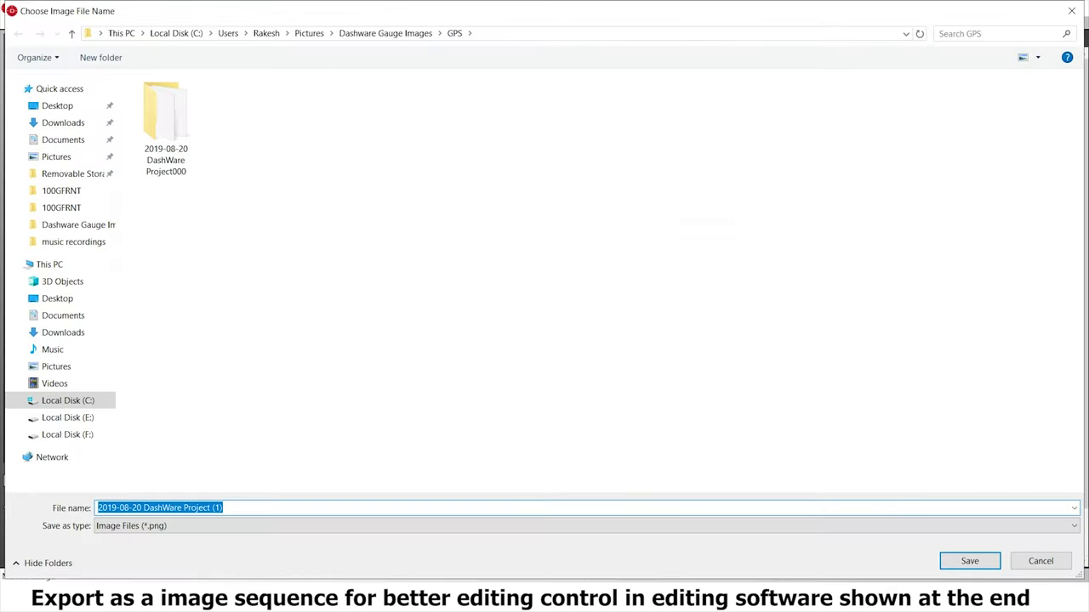
click(223, 508)
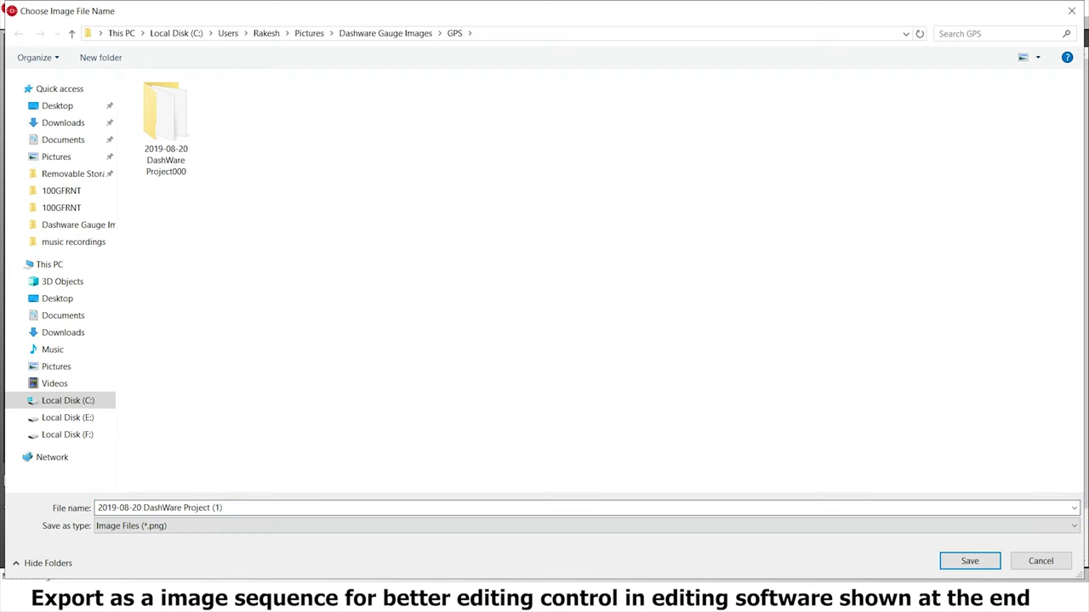
click(970, 562)
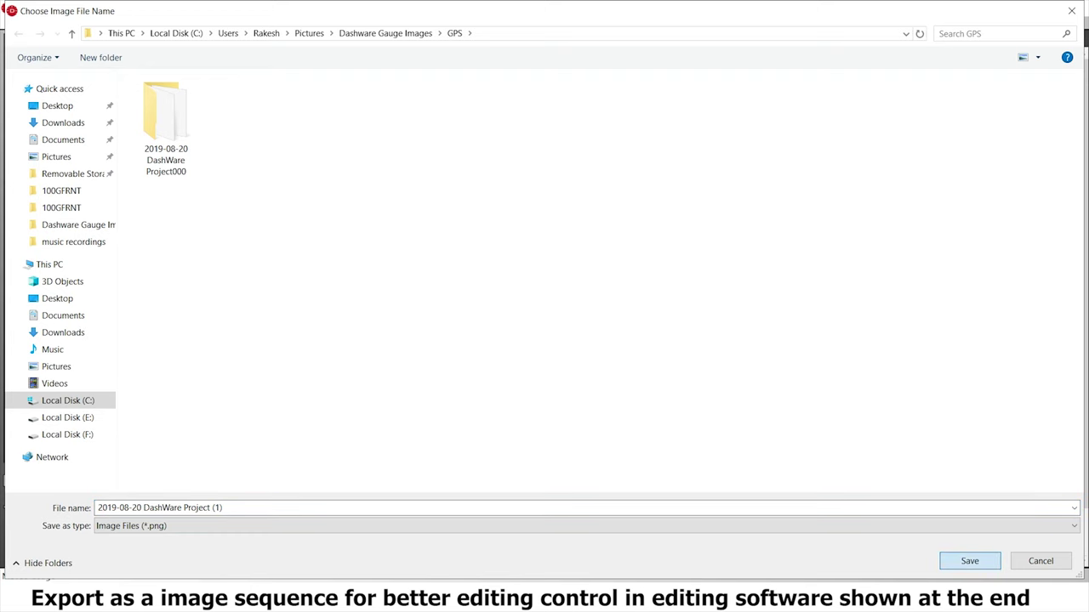
key(Return)
key(Return)
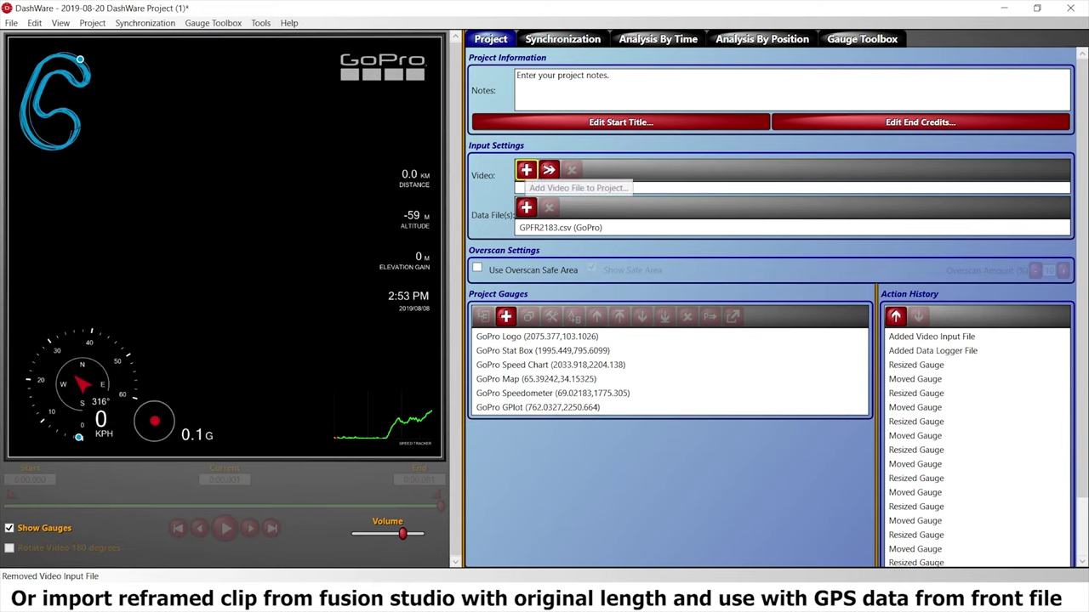
Add the reframed clip VIDEO_2184 as the project's video and dismiss the data extraction message.
click(526, 169)
click(364, 136)
click(969, 560)
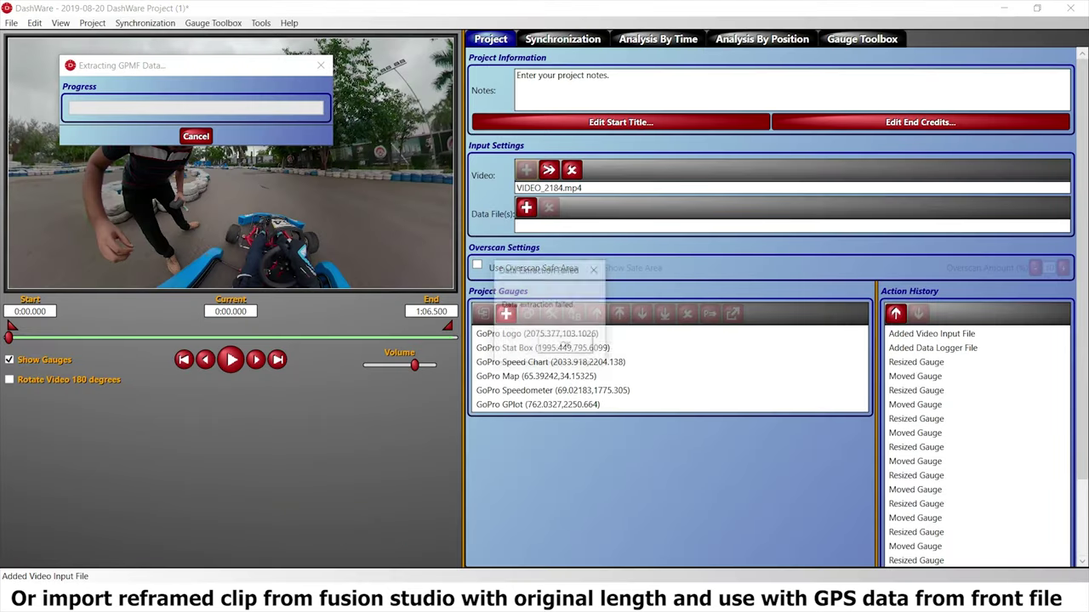
click(566, 345)
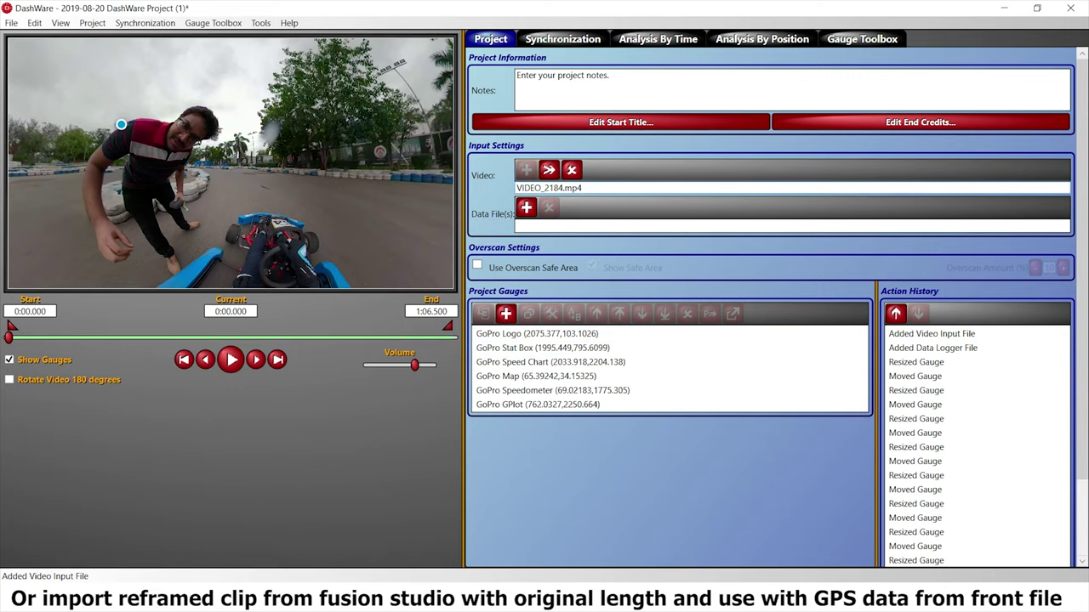
Choose GPFR2184 from the Fusion Go Kart 100GFRNT folder on drive E as the data logger file.
click(526, 207)
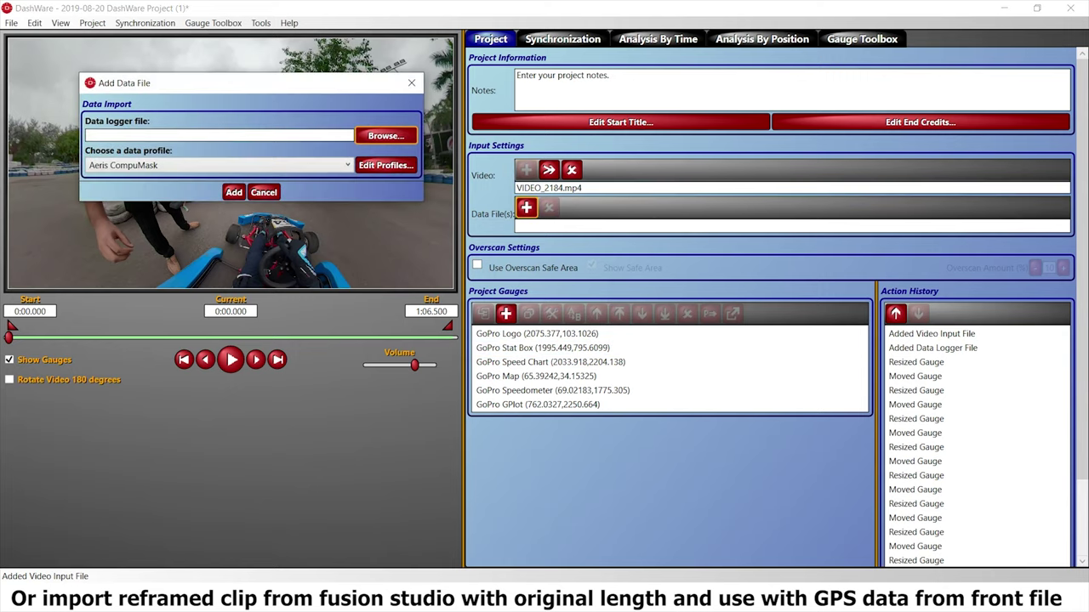
click(386, 135)
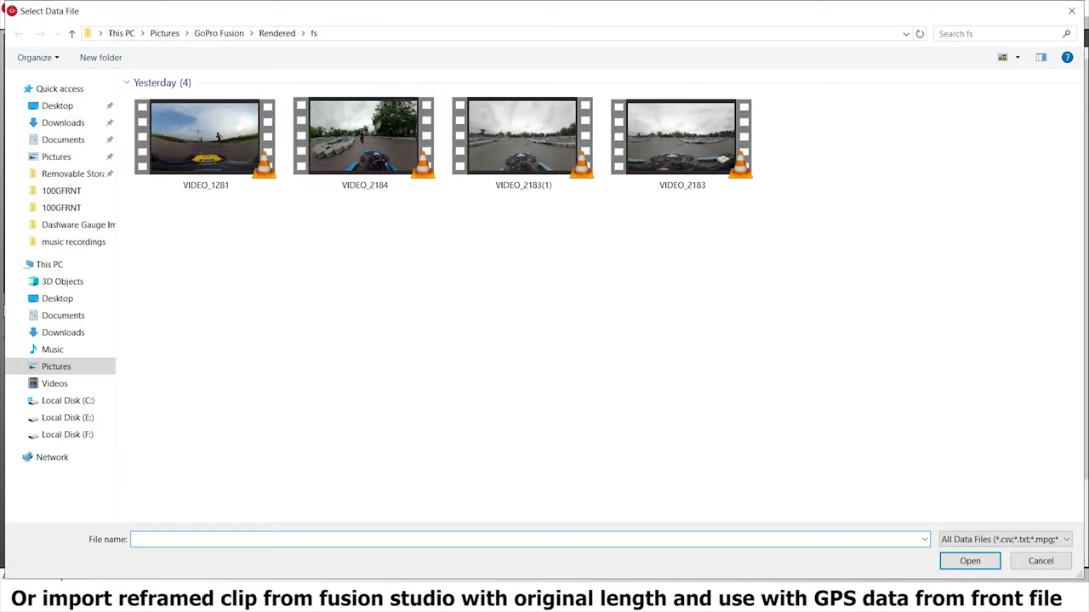
click(49, 264)
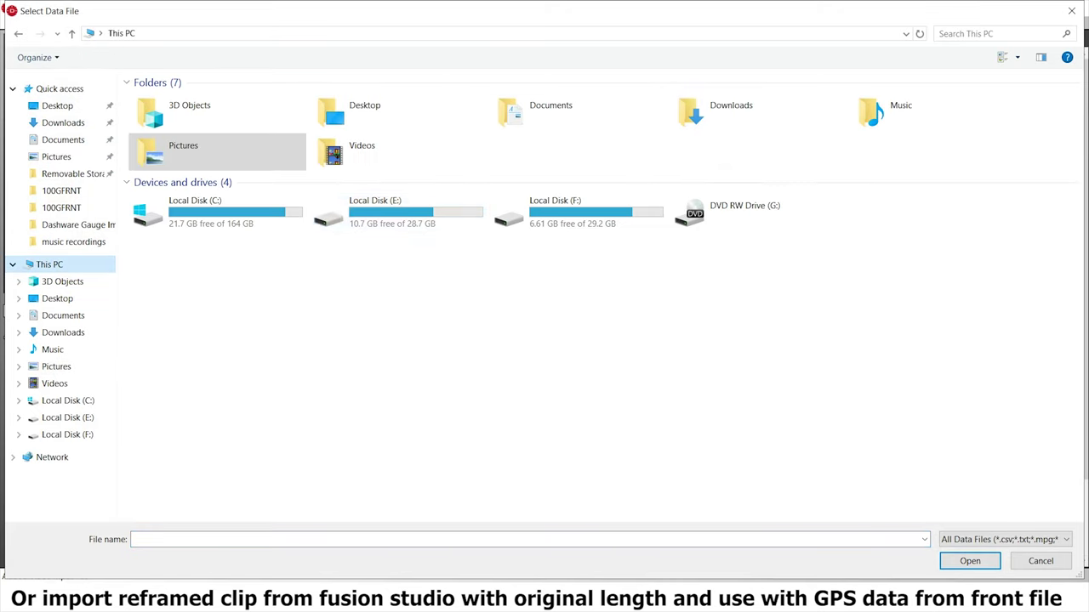
double_click(375, 213)
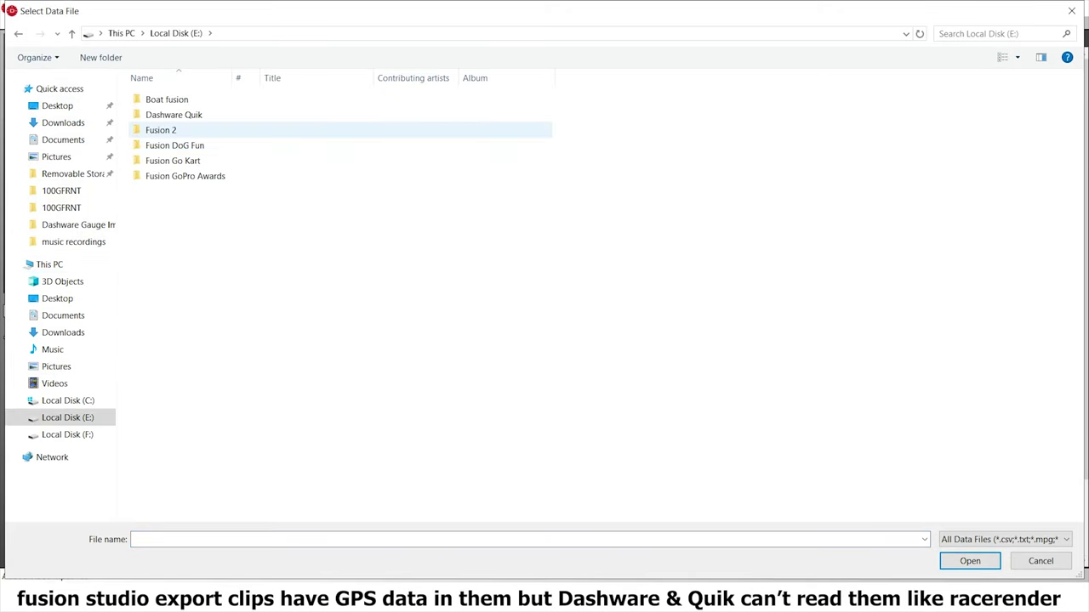
double_click(173, 161)
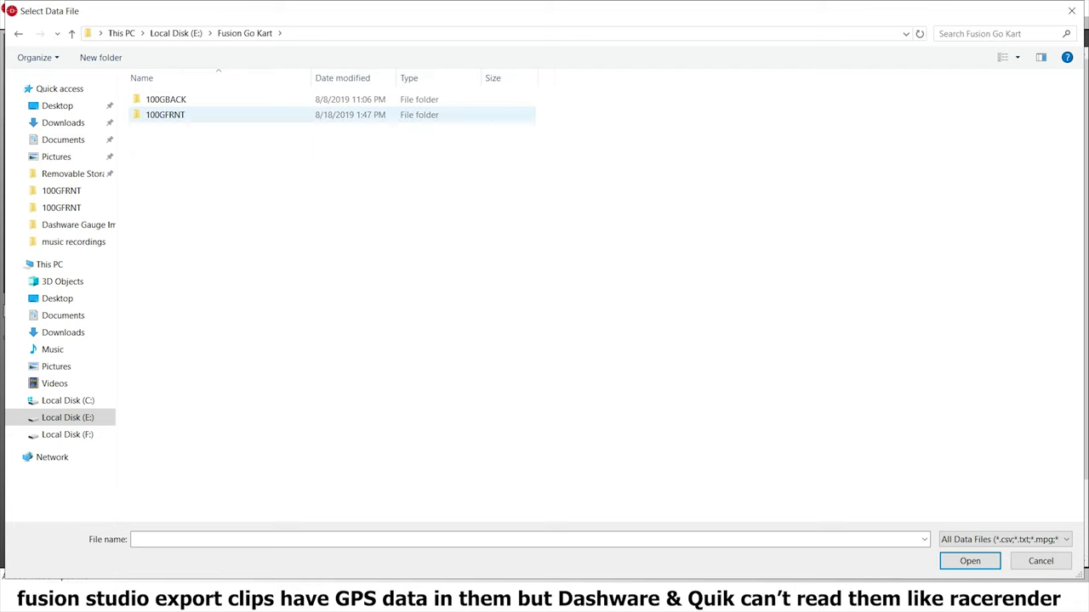
double_click(165, 115)
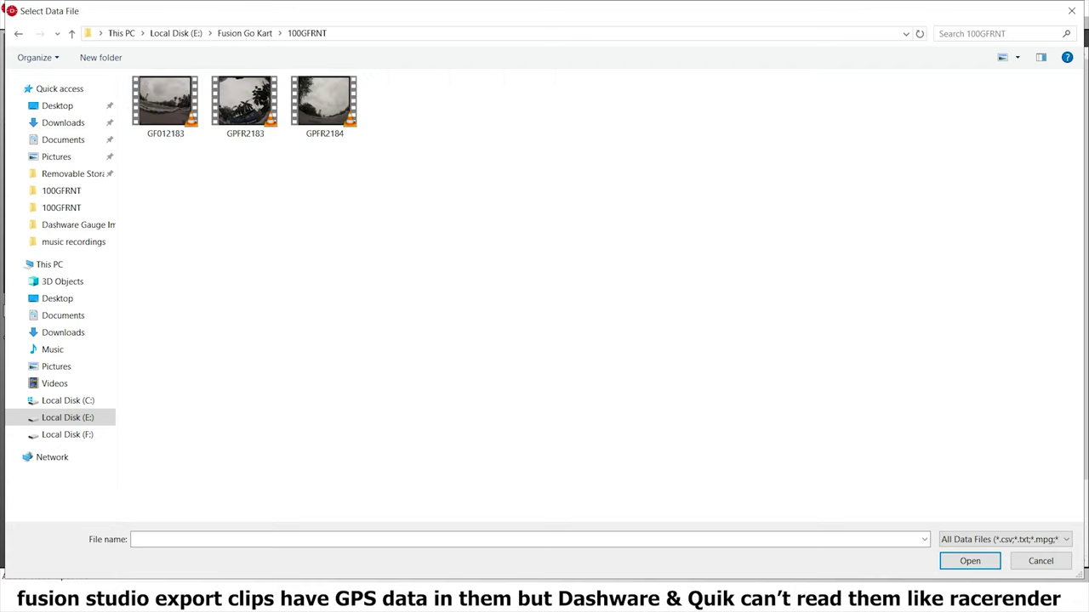
double_click(324, 106)
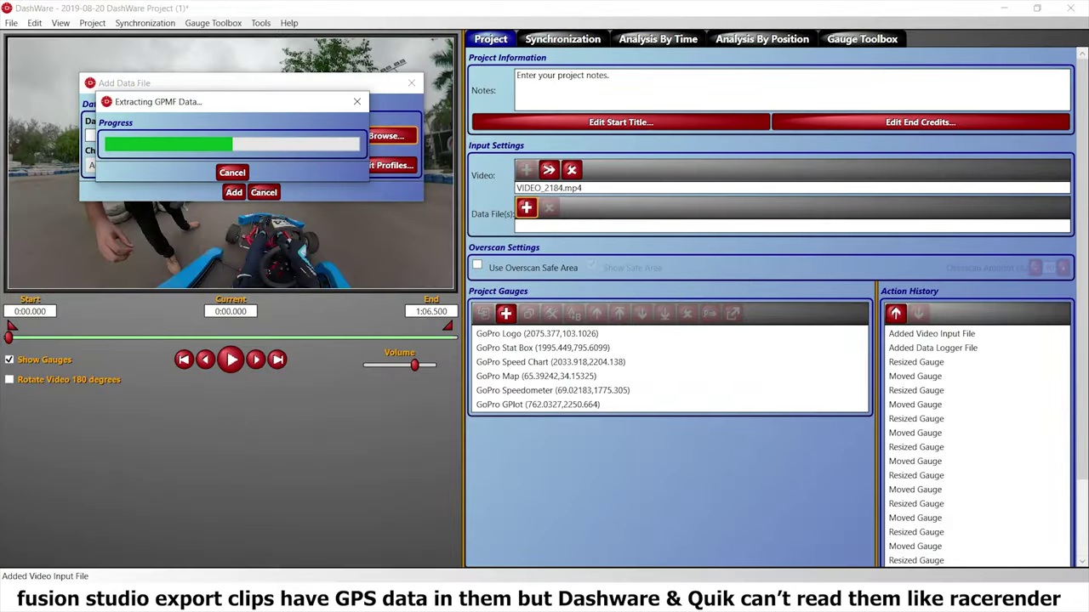
Set the data profile to GoPro and add the GPFR2184 data to the project.
click(219, 165)
scroll(213, 281, down, 3)
click(136, 350)
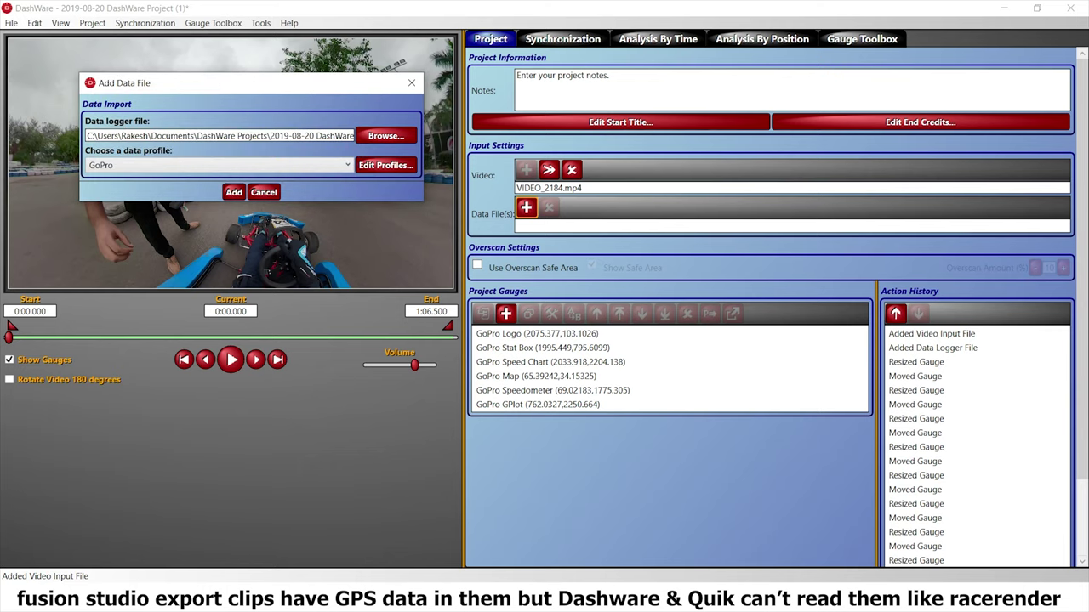
key(Return)
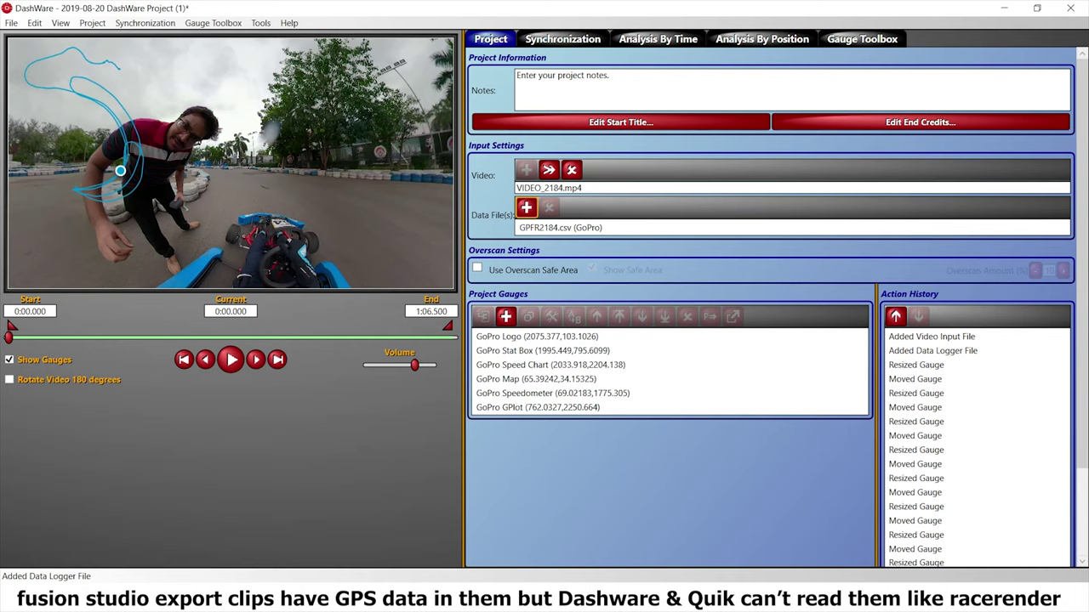
Shrink the GoPro Map gauge and place it in the upper-left corner of the video frame.
drag(214, 204, 99, 109)
drag(60, 77, 52, 75)
click(178, 102)
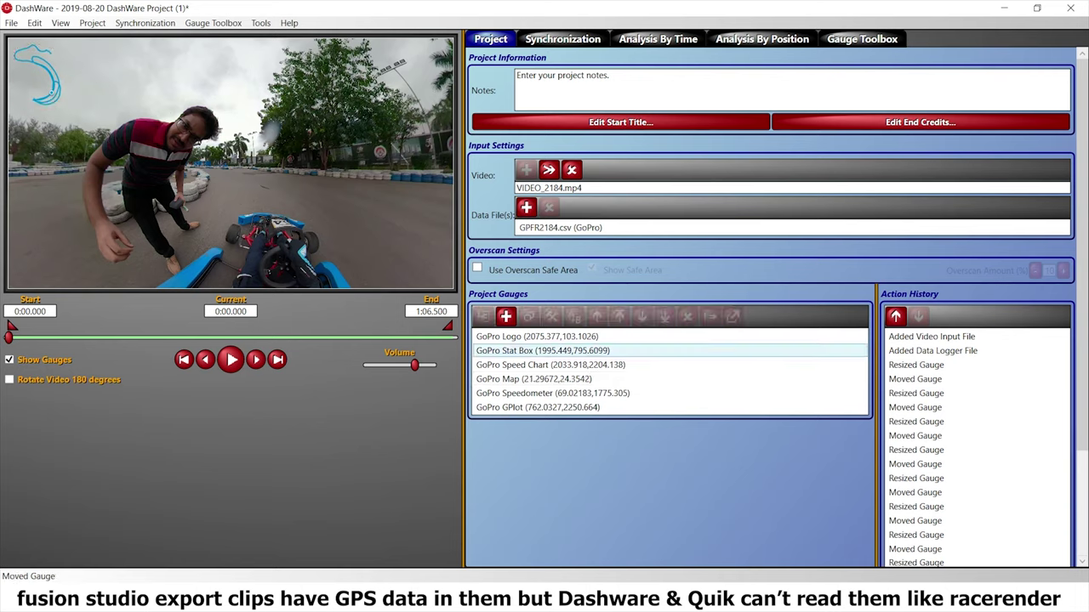
Align the GoPro Logo gauge horizontally to the left to bring it into the frame, then shrink and place it in the video's upper-right corner.
click(545, 337)
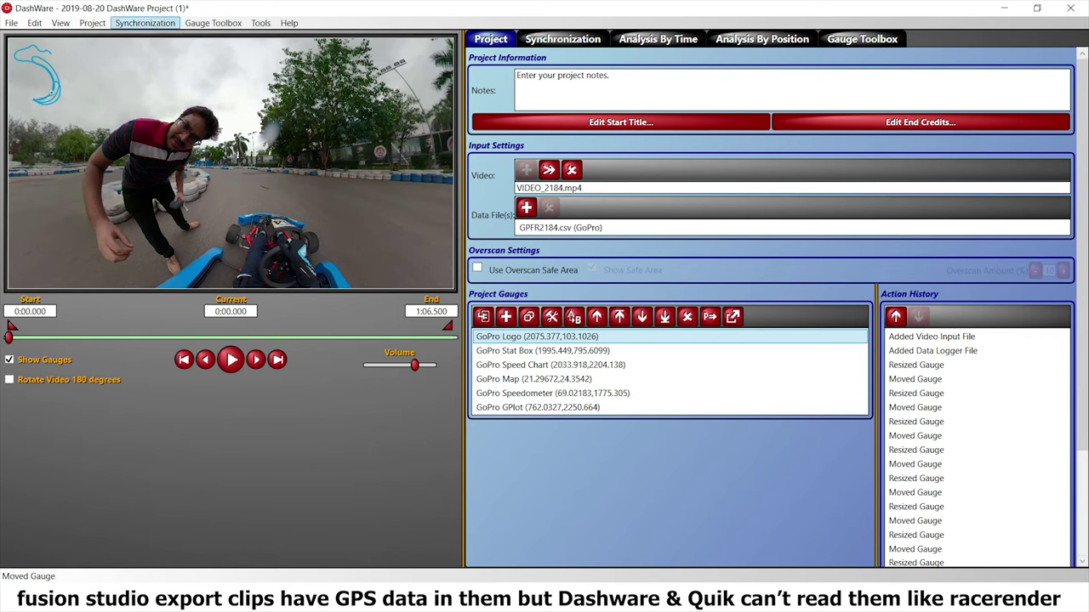
click(92, 23)
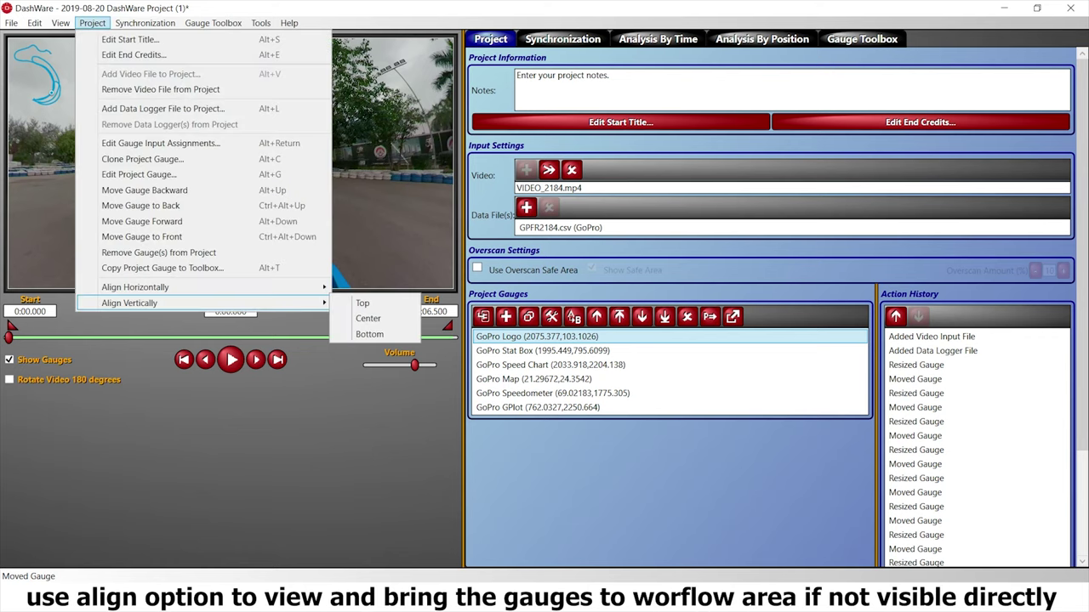
mouse_move(136, 286)
click(362, 287)
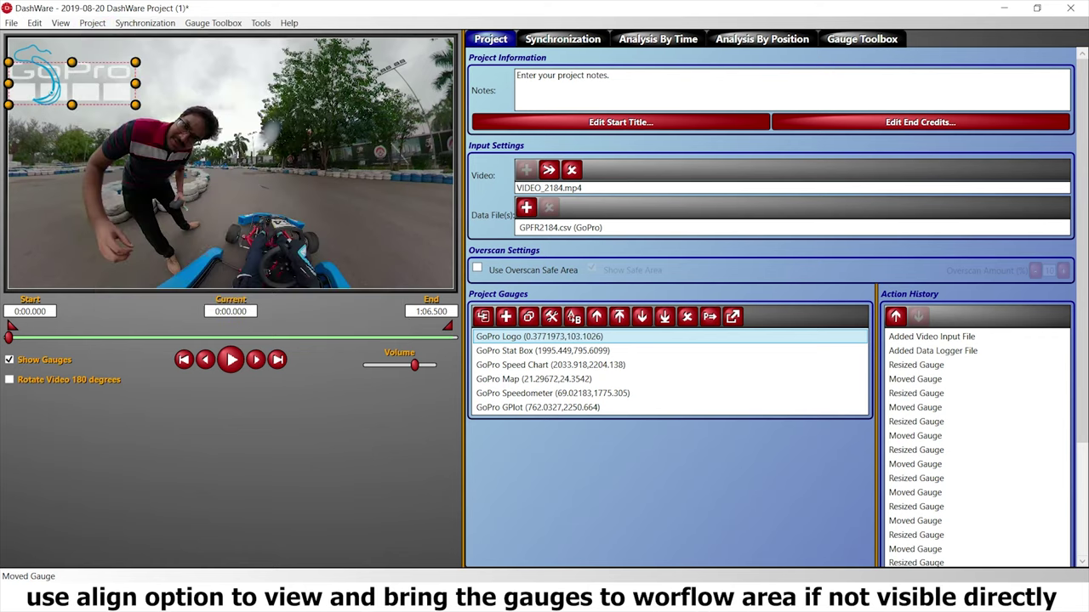
drag(135, 104, 418, 62)
Center the GoPro Stat Box gauge horizontally, then shrink it and place it along the video's right edge below the logo.
click(543, 350)
click(92, 23)
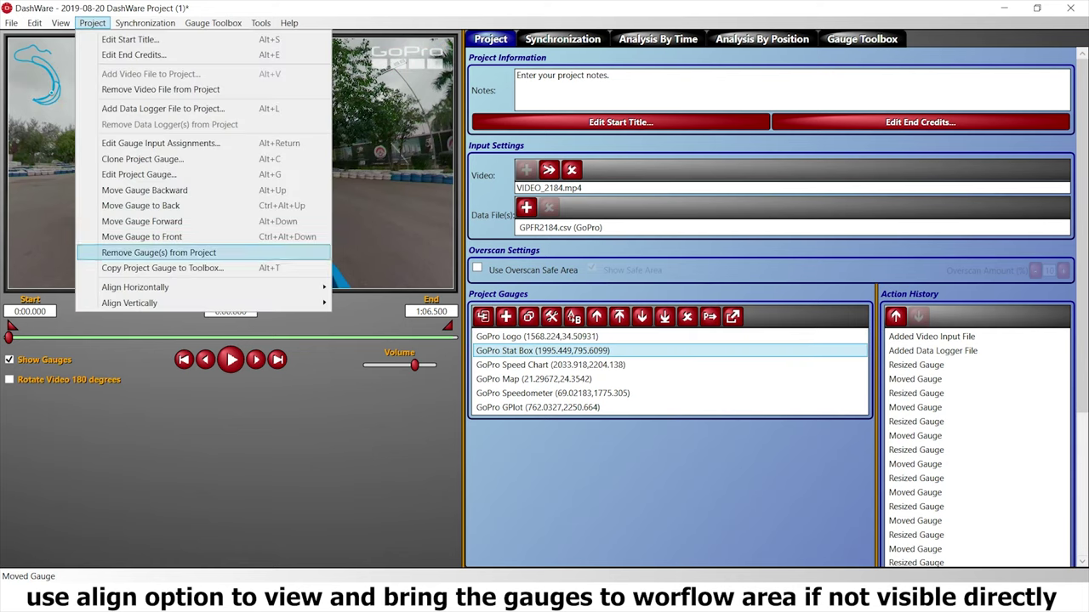
mouse_move(136, 287)
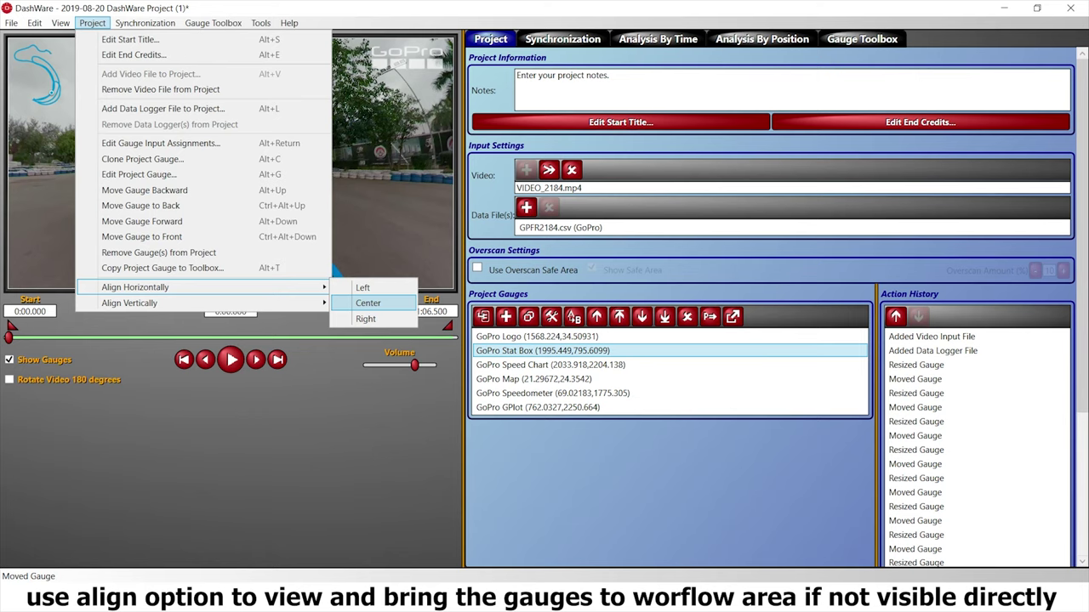
click(368, 303)
drag(241, 259, 225, 99)
drag(288, 282, 214, 171)
drag(179, 119, 411, 161)
Center the GoPro Speedometer gauge vertically, then shrink it and place it in the lower-left corner of the video frame.
click(549, 379)
click(553, 393)
click(93, 23)
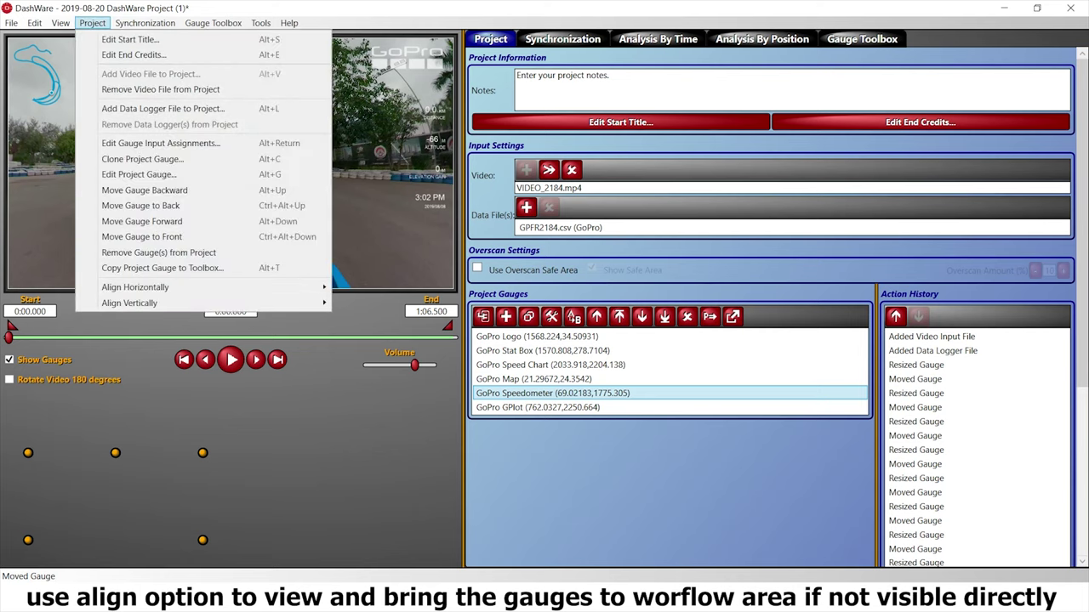
mouse_move(255, 303)
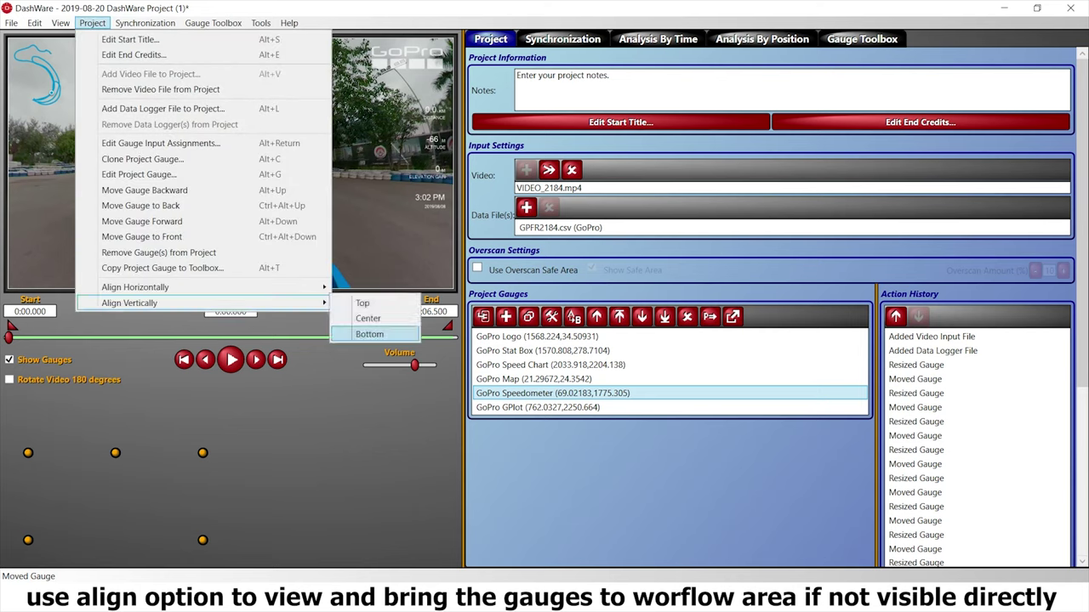
click(361, 318)
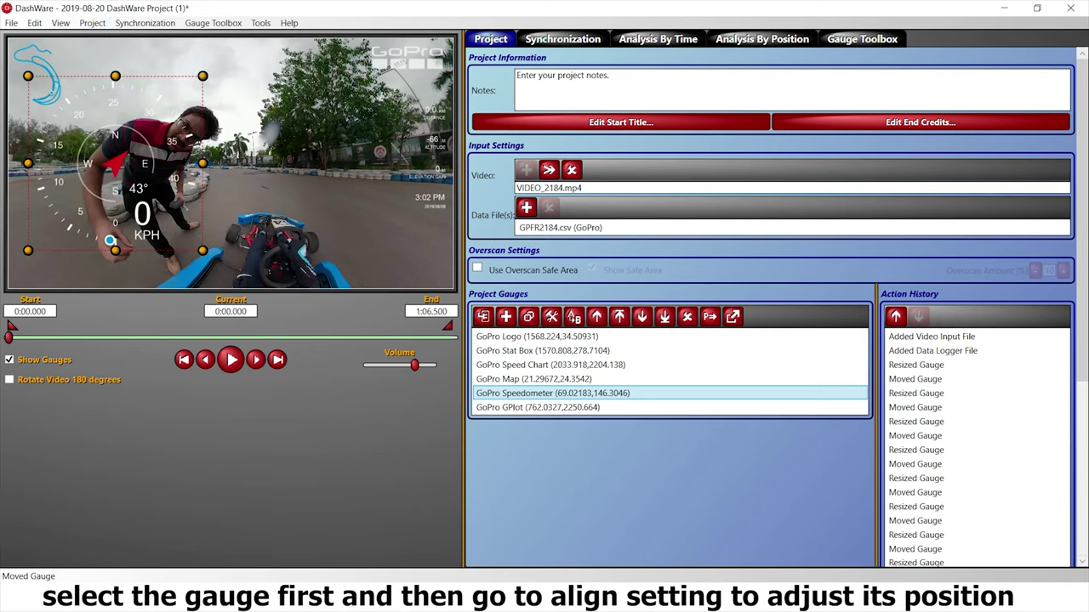
drag(202, 250, 98, 147)
drag(64, 113, 52, 245)
click(229, 204)
Align the GoPro GPlot gauge vertically to the top, then shrink it and place it beside the speedometer at the video's lower edge.
click(544, 407)
click(92, 23)
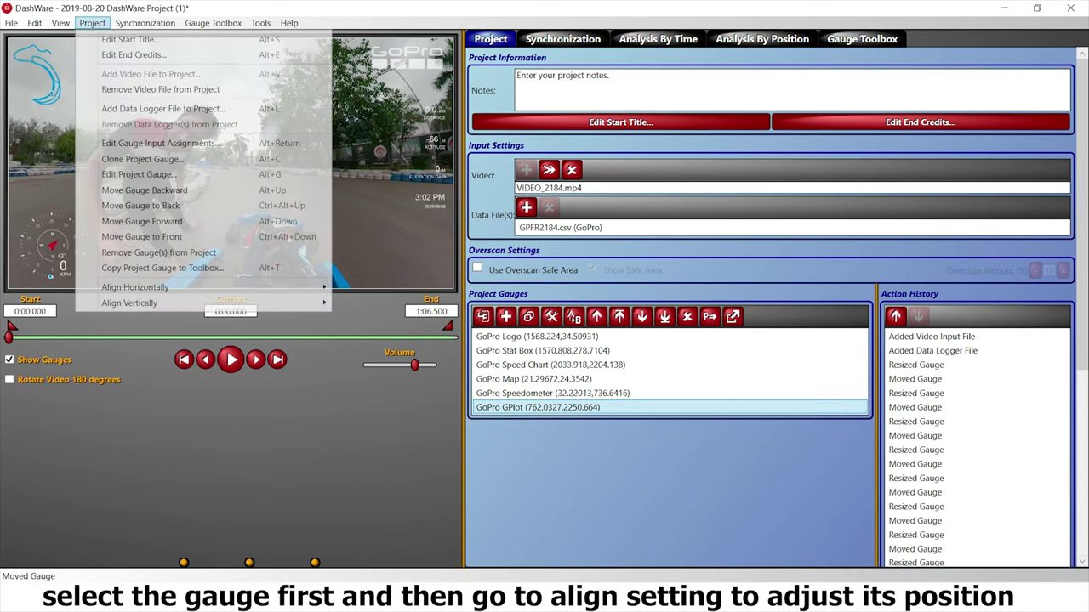
mouse_move(213, 288)
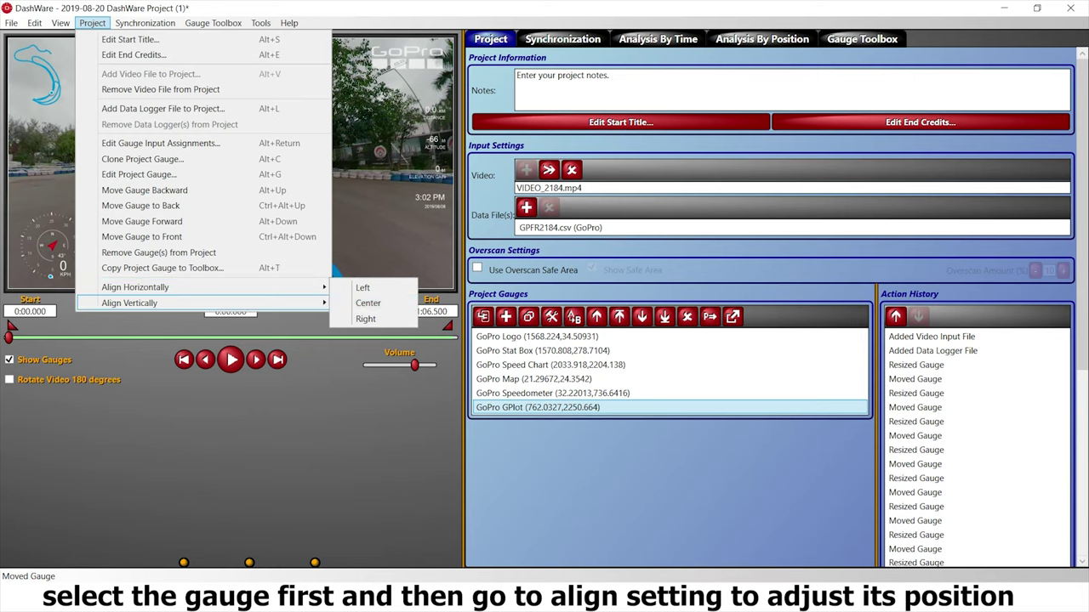
mouse_move(129, 302)
click(363, 303)
drag(249, 71, 186, 234)
drag(252, 268, 183, 233)
drag(151, 217, 117, 263)
Align the GoPro Speed Chart gauge to the frame's left and top, then shrink it and place it in the video's lower-right corner.
click(551, 365)
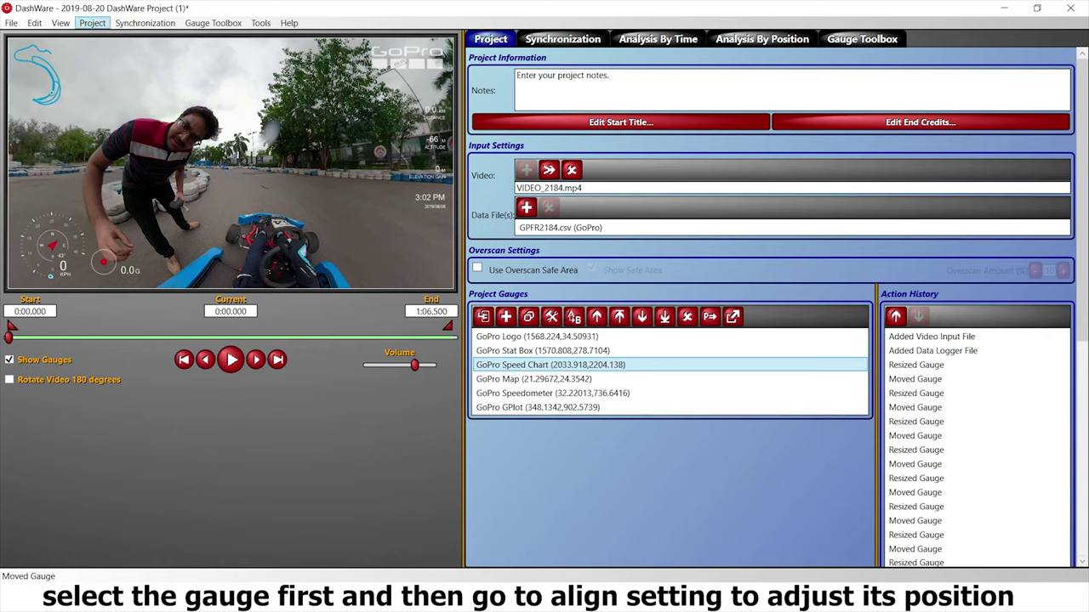
click(92, 23)
mouse_move(213, 287)
click(362, 288)
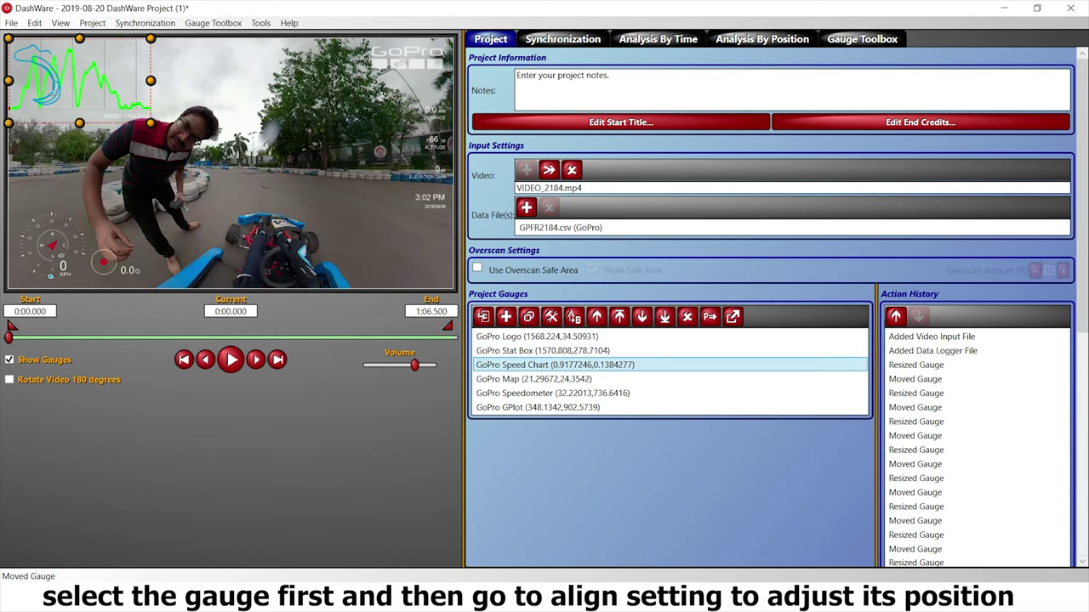
drag(80, 81, 234, 164)
drag(305, 206, 252, 174)
drag(208, 148, 383, 256)
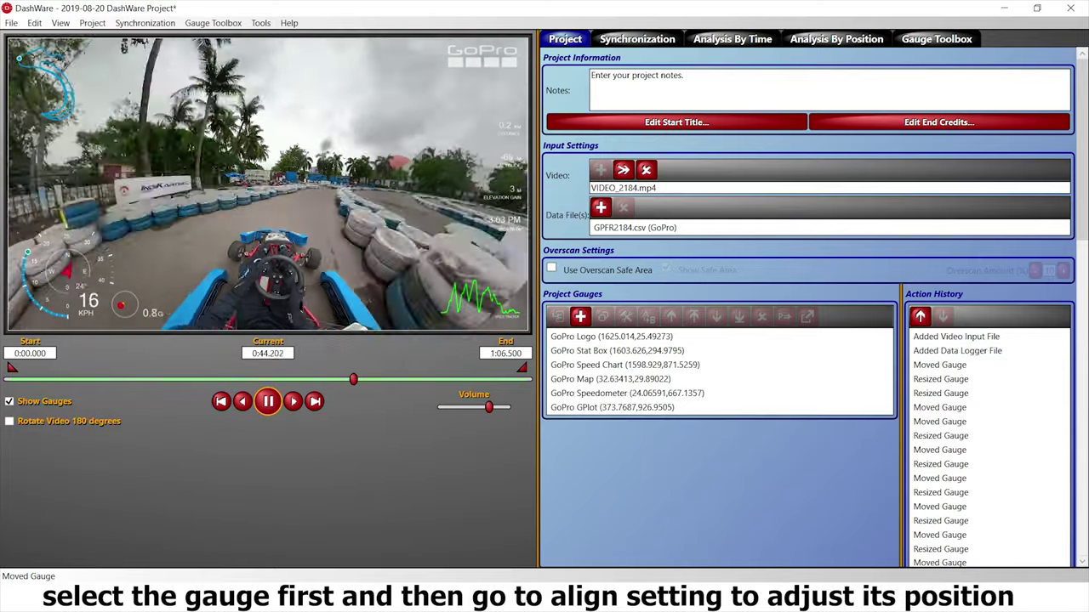
Export the project as the video 2019-08-20 DashWare Project.mp4 with the Microsoft Media Foundation encoder and automatic quality.
click(11, 23)
click(49, 168)
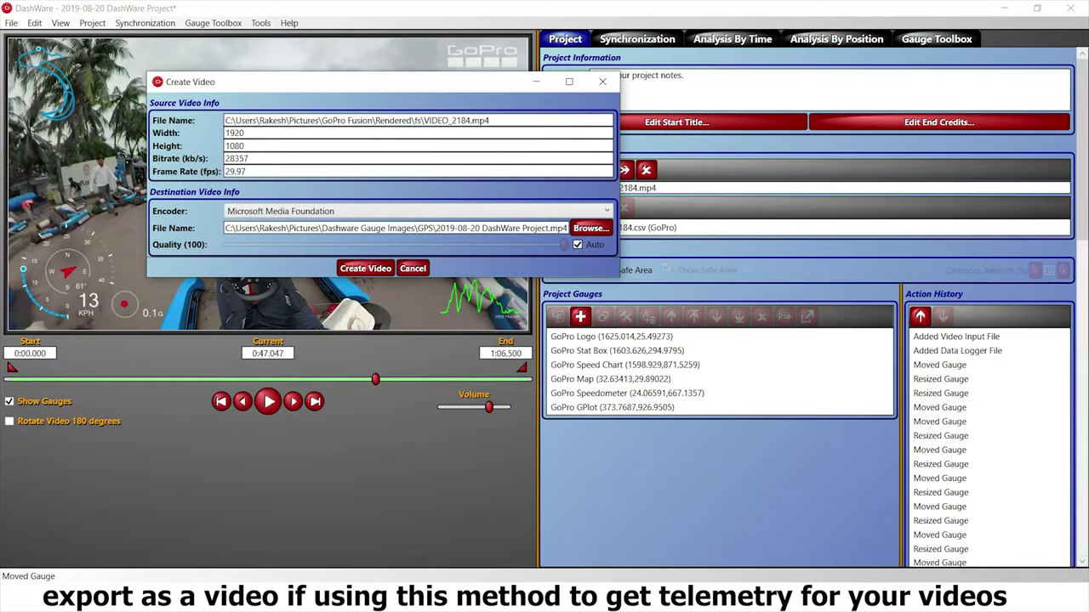
key(Return)
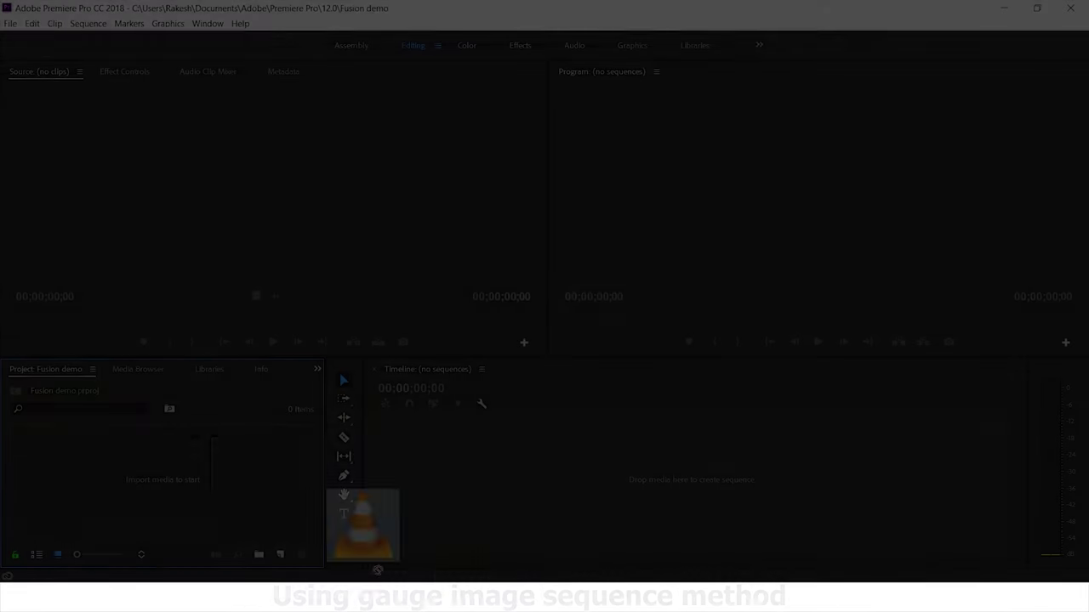
Switch to Premiere Pro, import VIDEO_2183.mov into the Fusion demo project, and create a new sequence from that clip.
drag(359, 522, 246, 476)
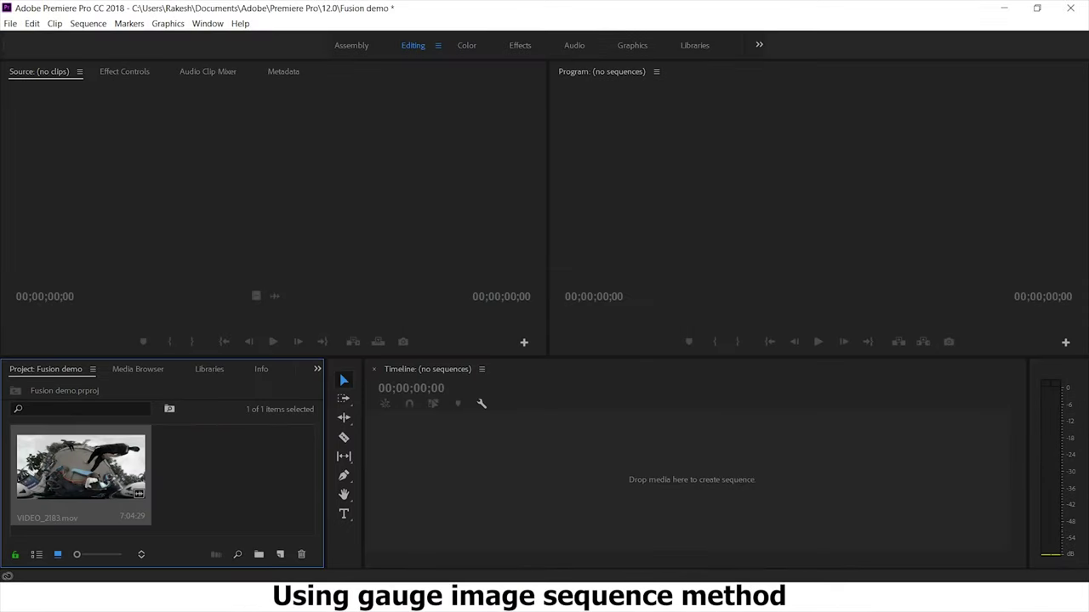
right_click(114, 472)
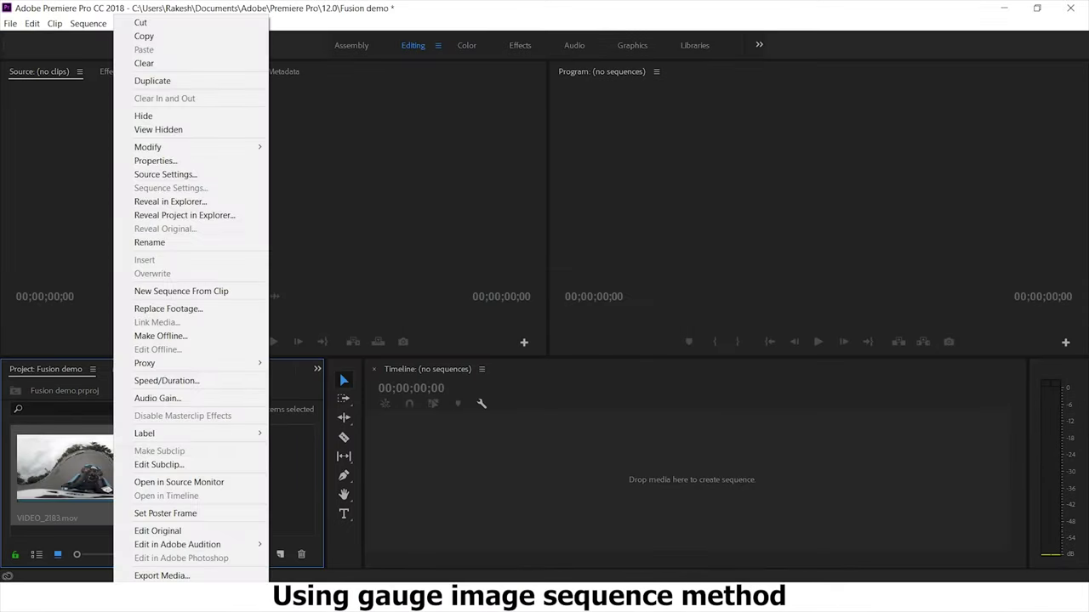
click(181, 291)
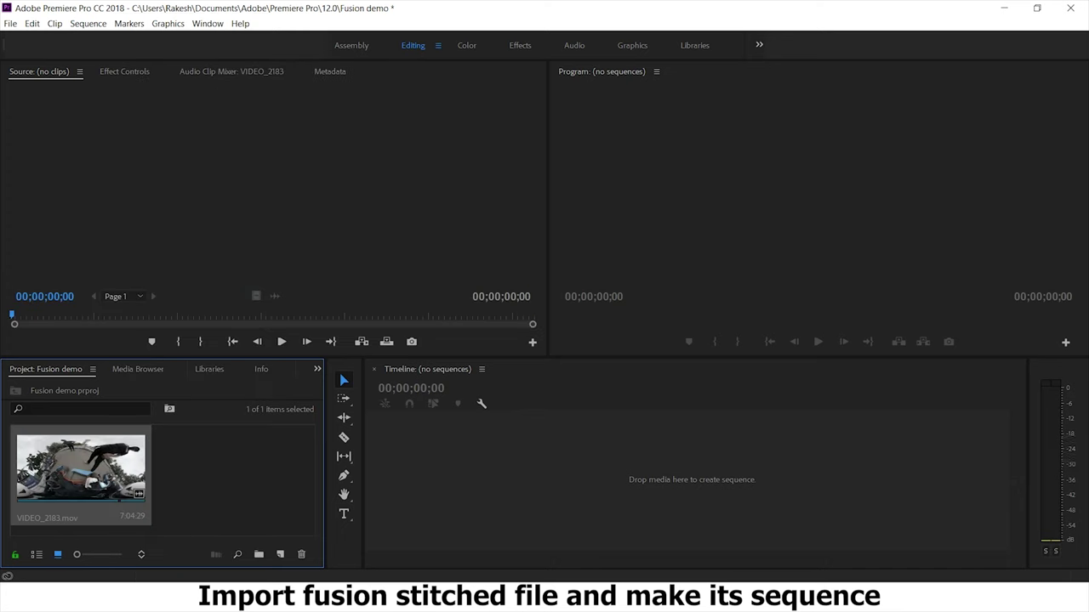
drag(548, 222, 362, 221)
Import the gauge images from the 2019-08-19 DashWare Project000 folder as an image sequence starting at 2019-08-19 DashWare Project000000.
click(308, 378)
right_click(307, 376)
click(340, 467)
double_click(170, 115)
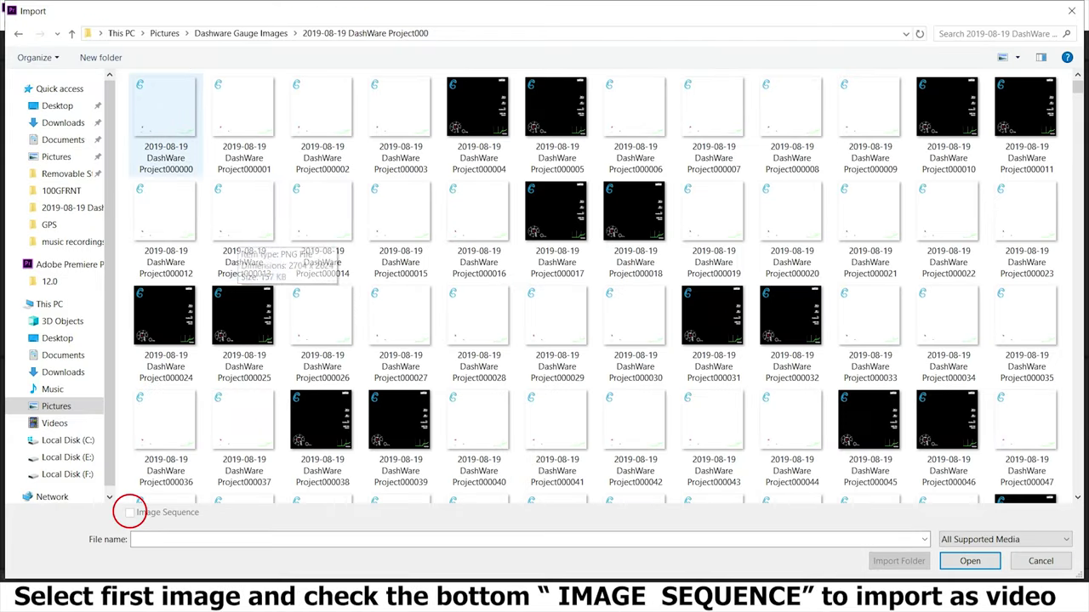
click(167, 119)
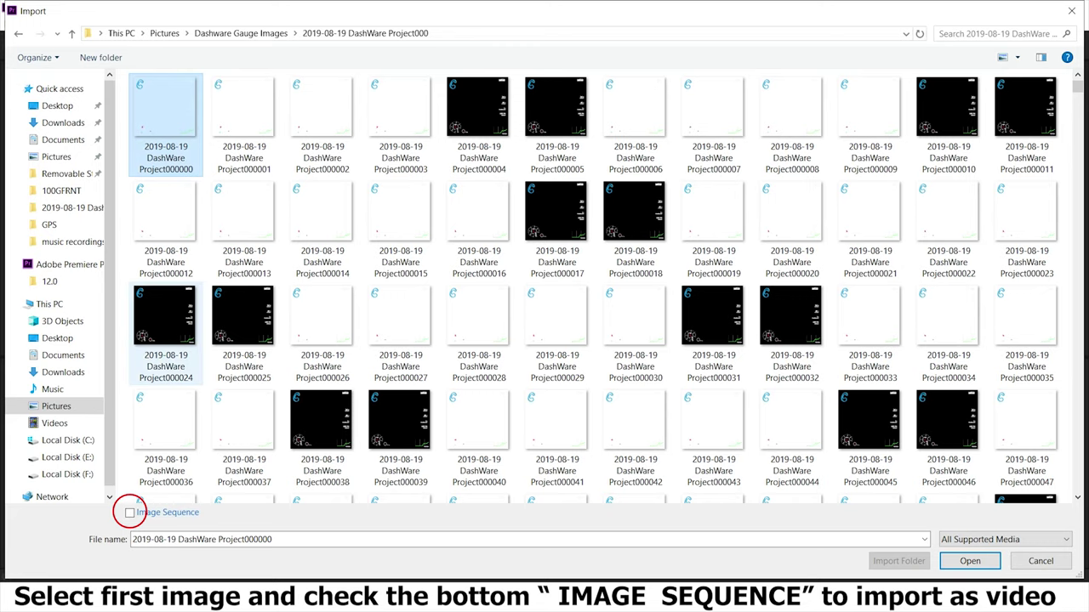
click(129, 513)
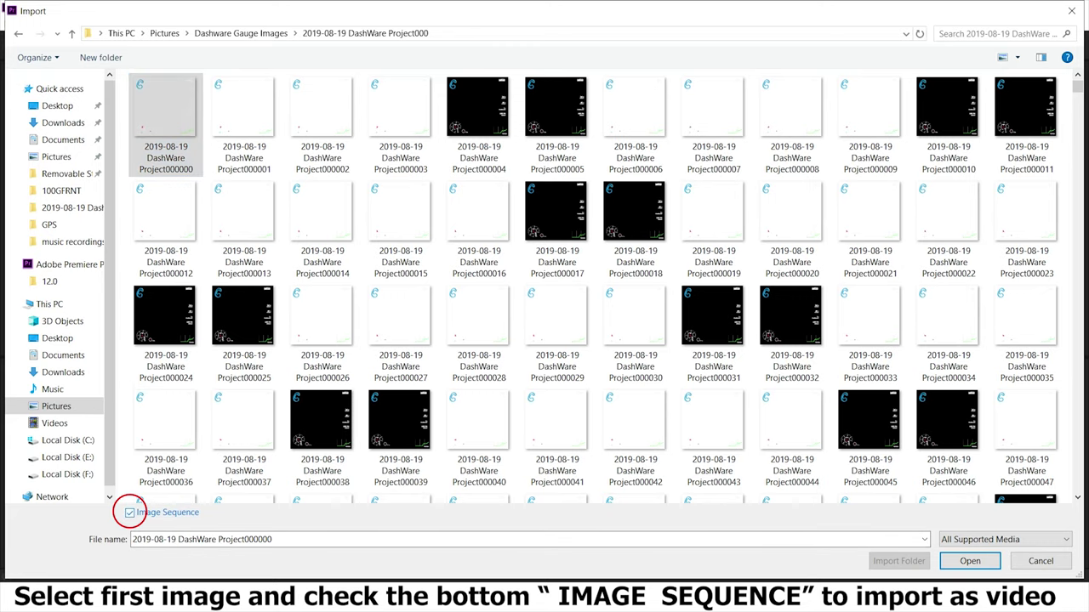
key(Return)
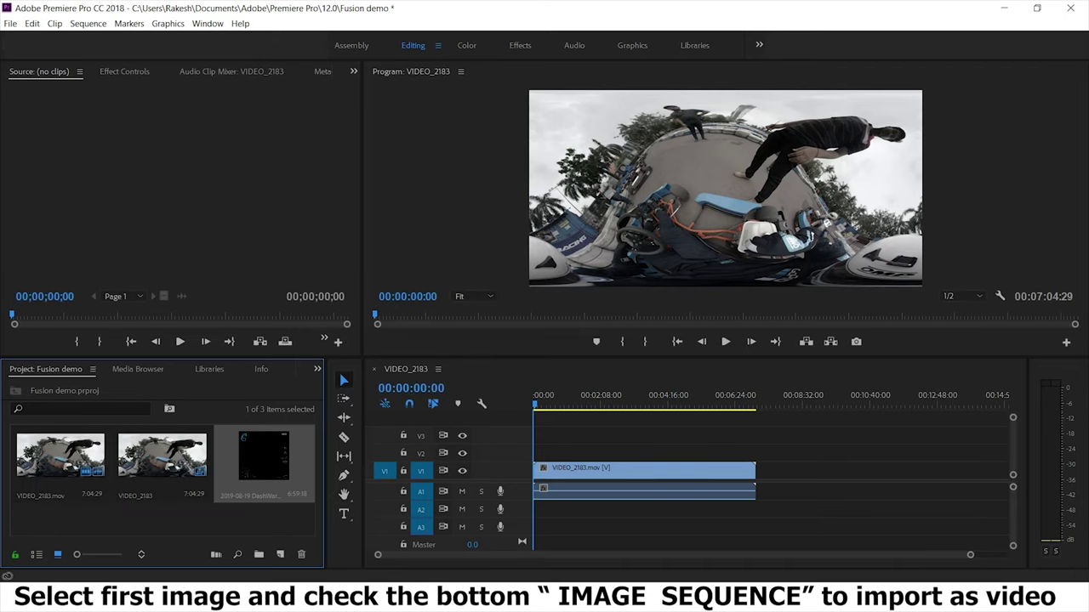
Place the gauge image sequence on track V2 above VIDEO_2183 from the sequence start, and duplicate it onto track V3.
click(204, 521)
drag(264, 460, 544, 450)
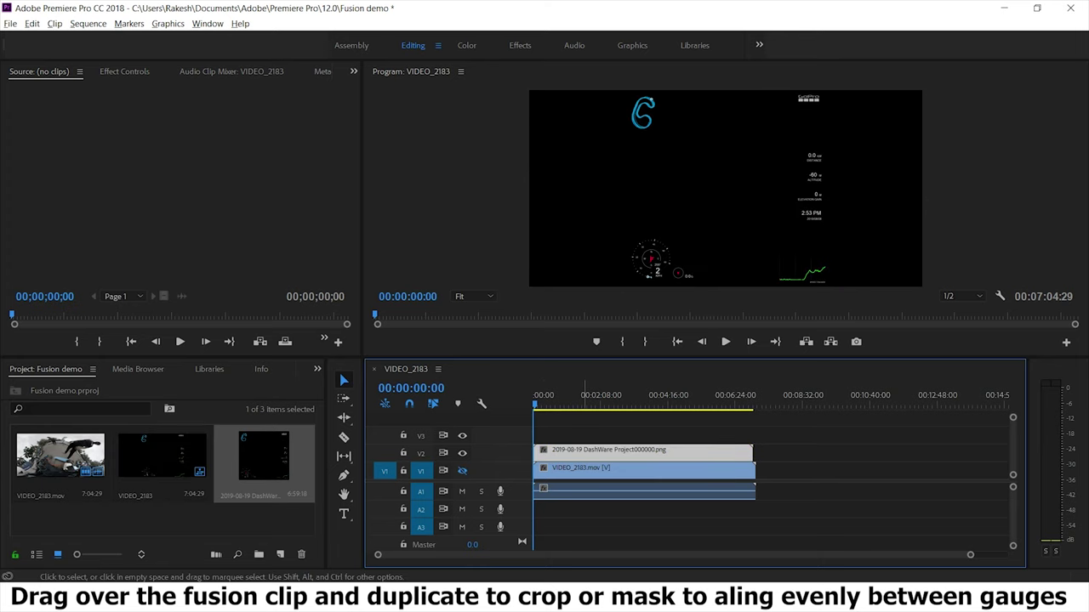
drag(595, 449, 595, 432)
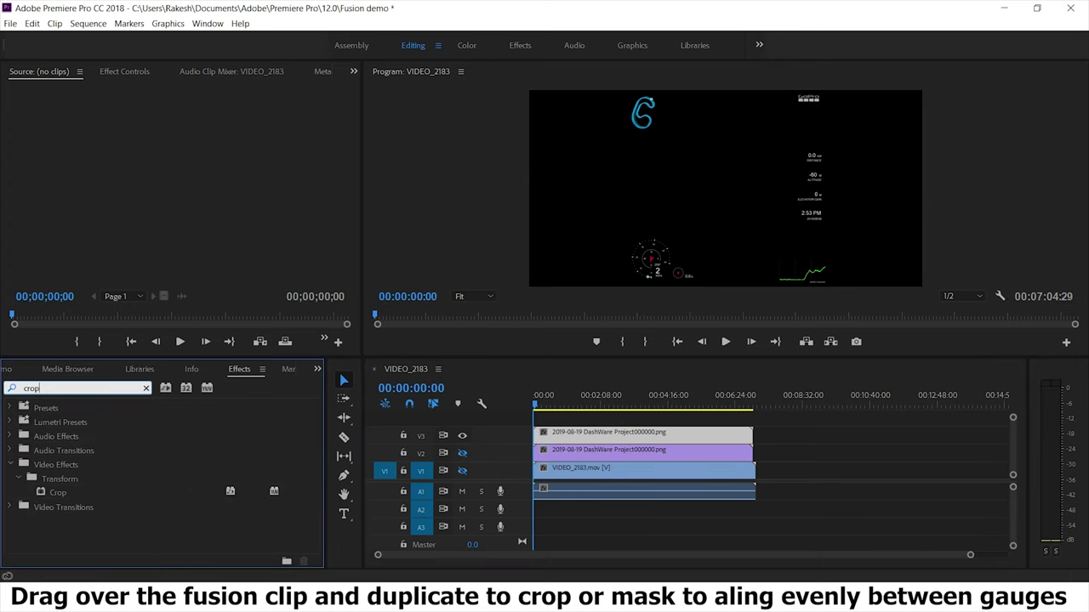
Apply the Crop effect to both gauge clips on V2 and V3, and open the effect settings of the V3 clip.
click(58, 492)
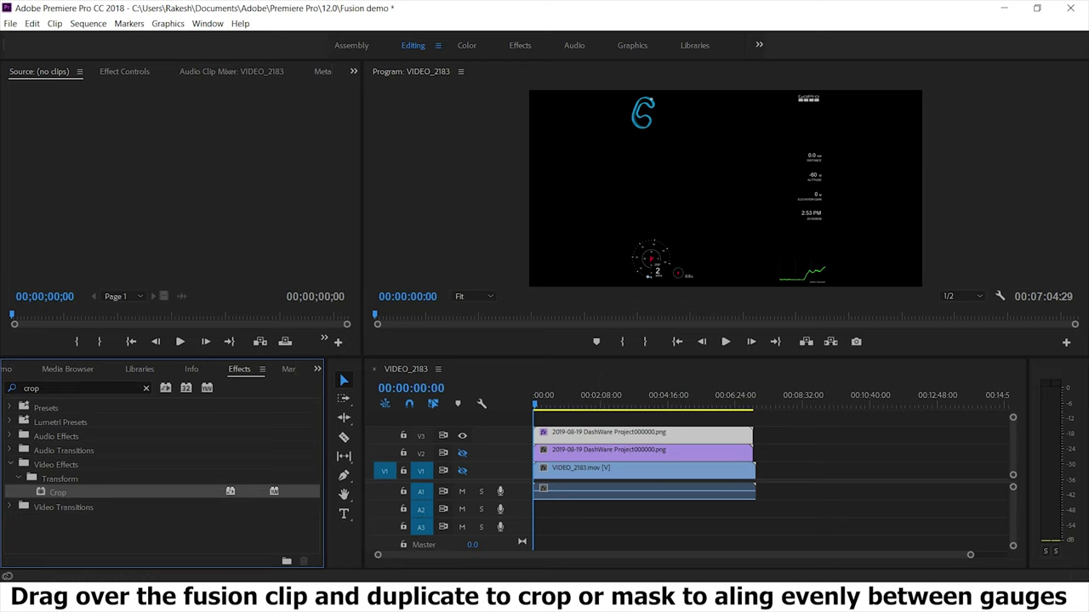
drag(654, 452, 650, 452)
click(643, 434)
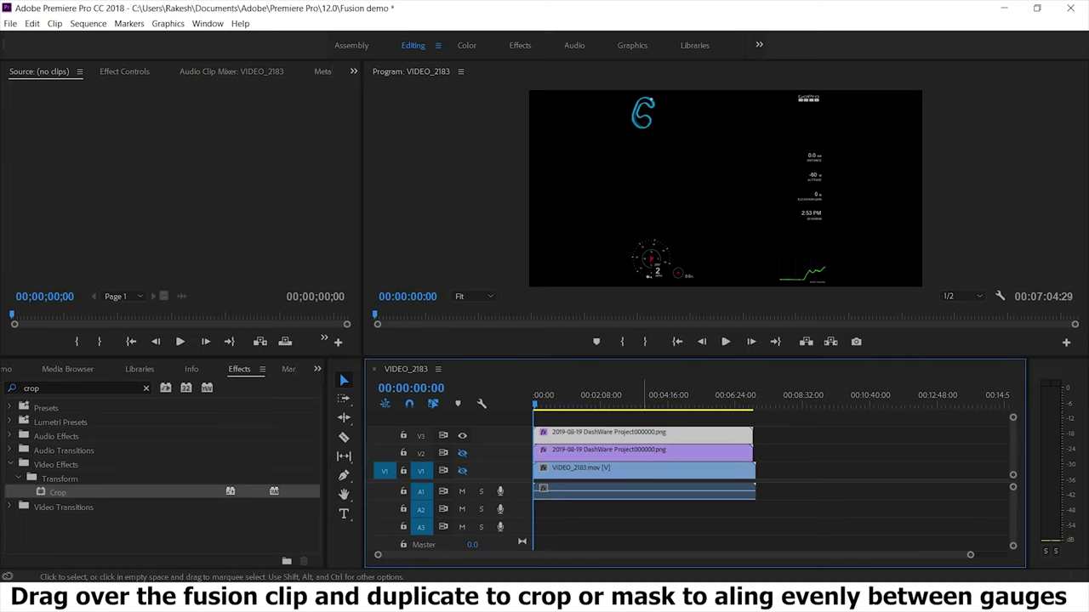
click(124, 71)
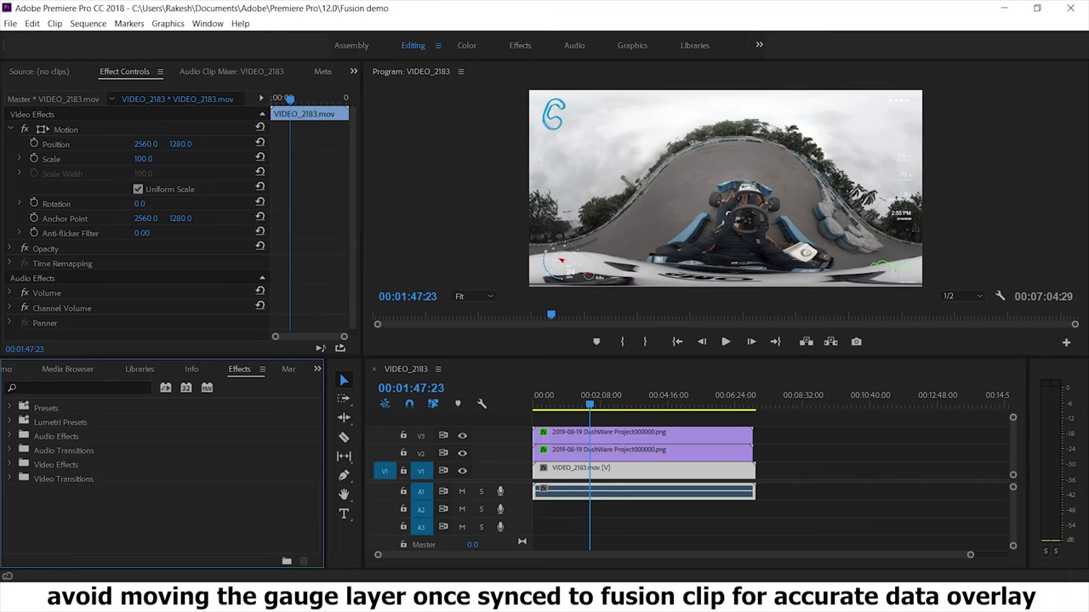
Find the GoPro VR Reframe effect and apply it to the VIDEO_2183 clip on track V1.
text(vr)
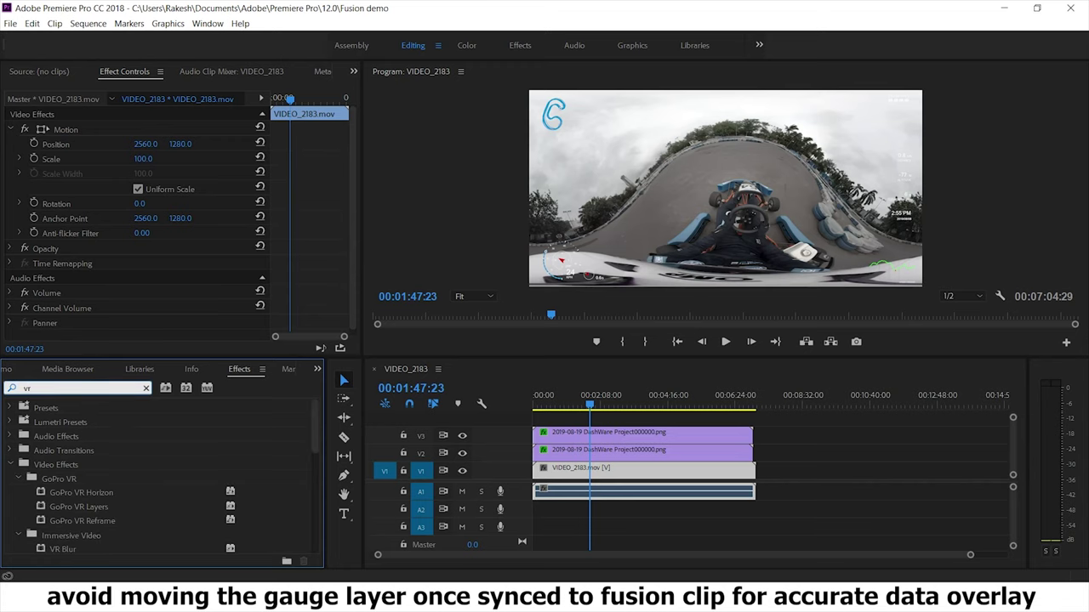
drag(82, 521, 575, 435)
drag(642, 435, 643, 469)
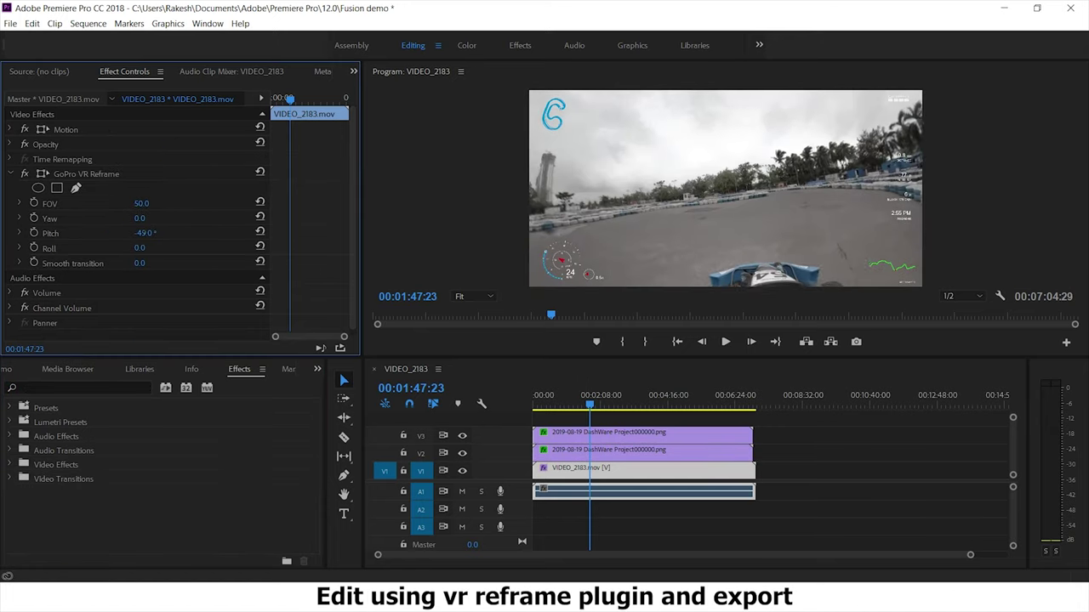